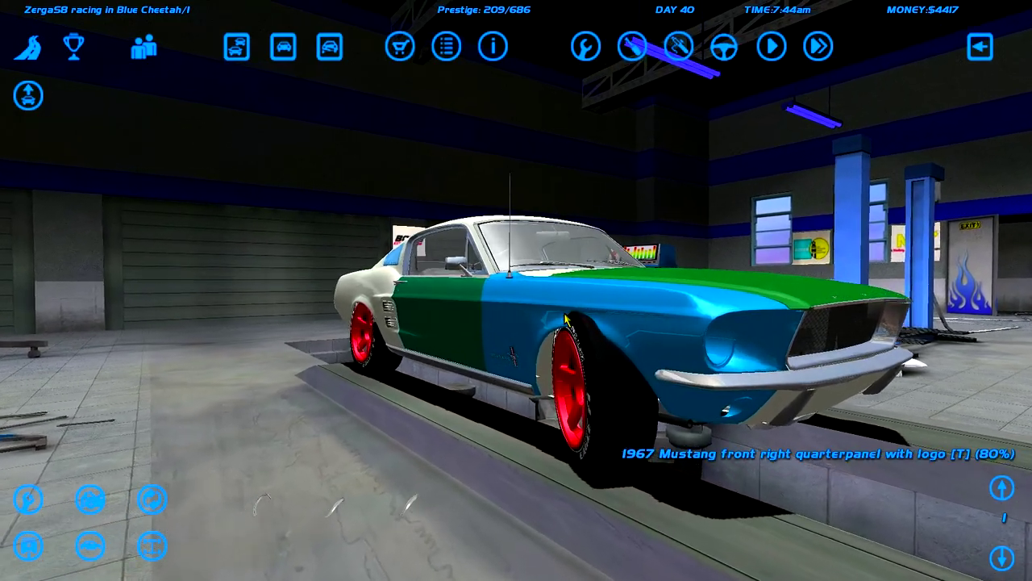
# Examine the Mustang's bodywork and front wheels in the garage from the front and both front corners.
pyautogui.scroll(2, 872, 333)
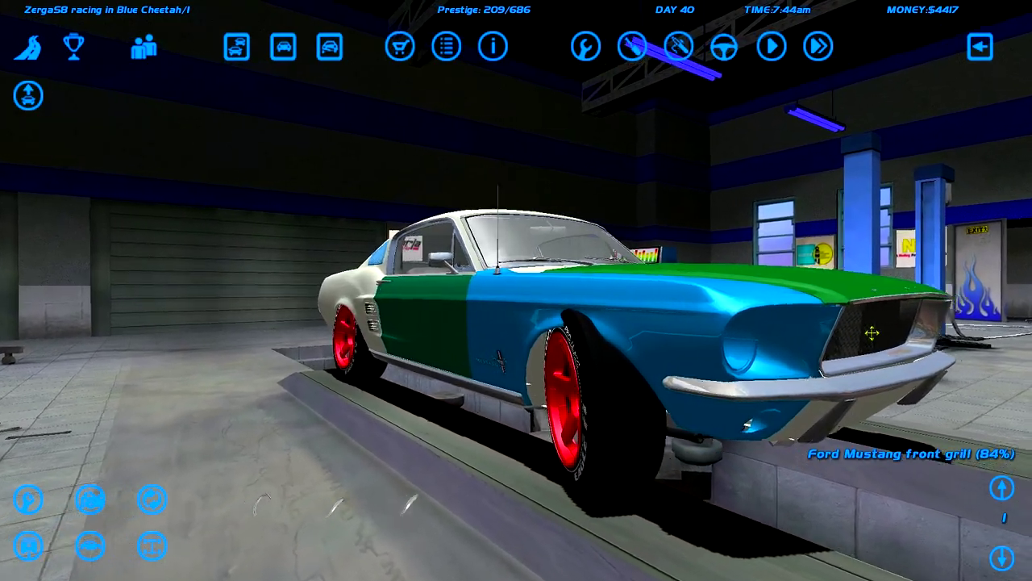
pyautogui.moveTo(872, 333); pyautogui.dragTo(872, 333)
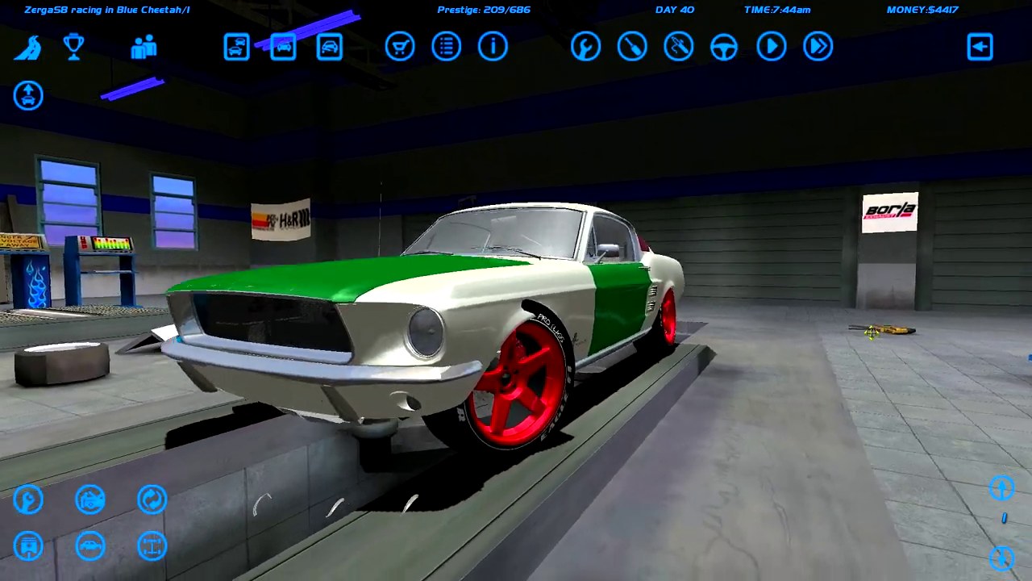
pyautogui.press('Left')
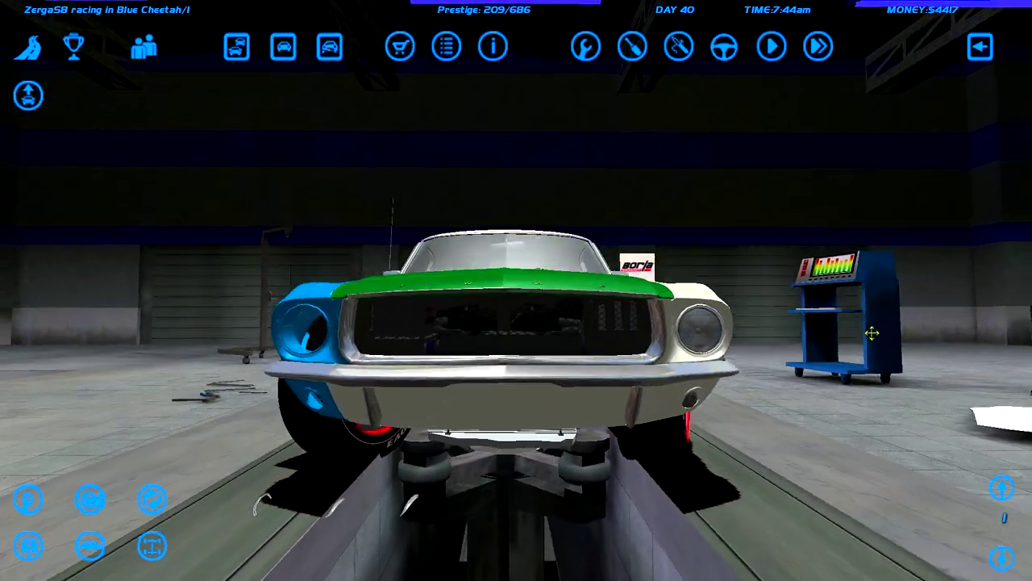
pyautogui.moveTo(872, 333); pyautogui.dragTo(871, 332)
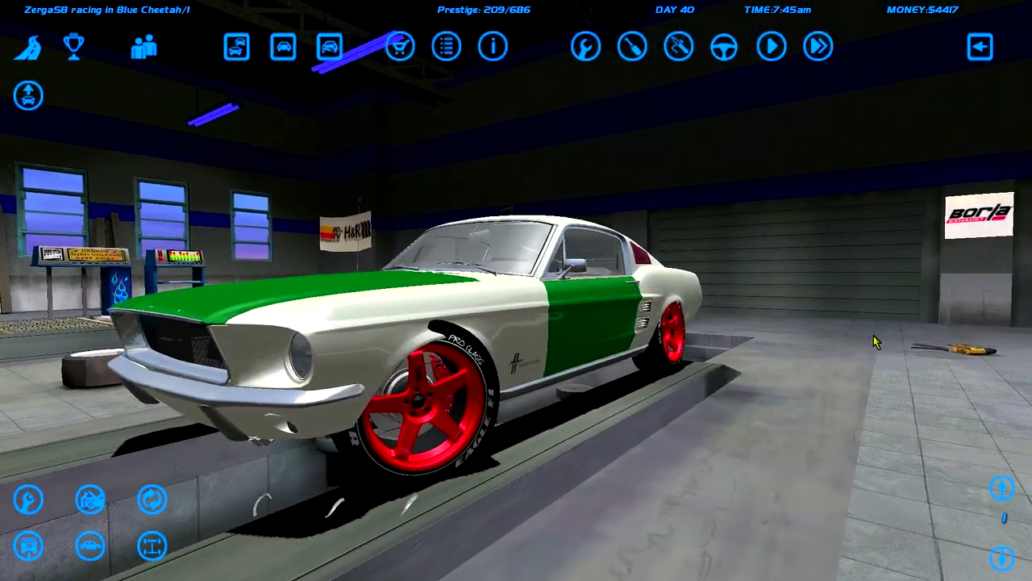
pyautogui.press('Left')
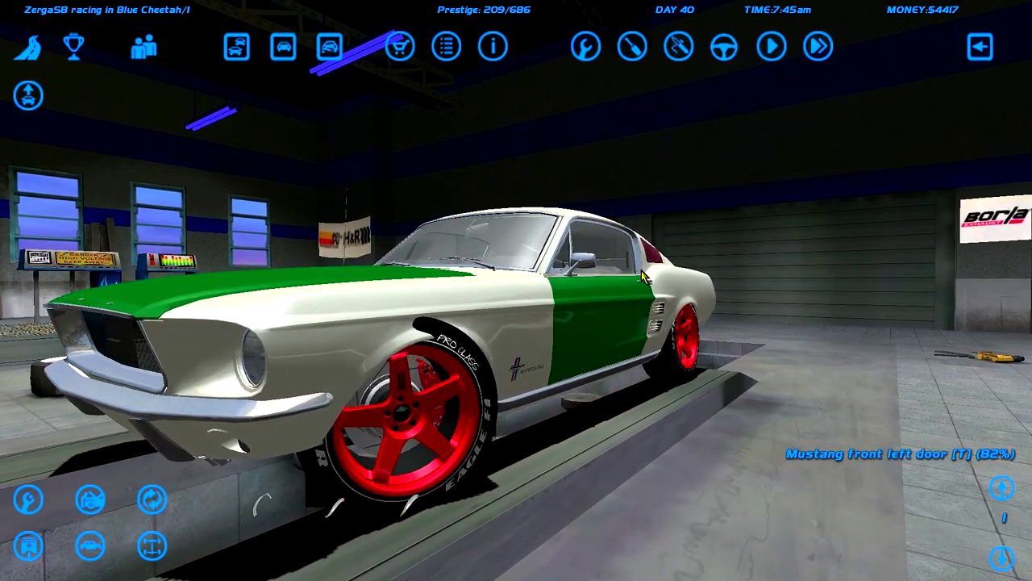
pyautogui.press('Right')
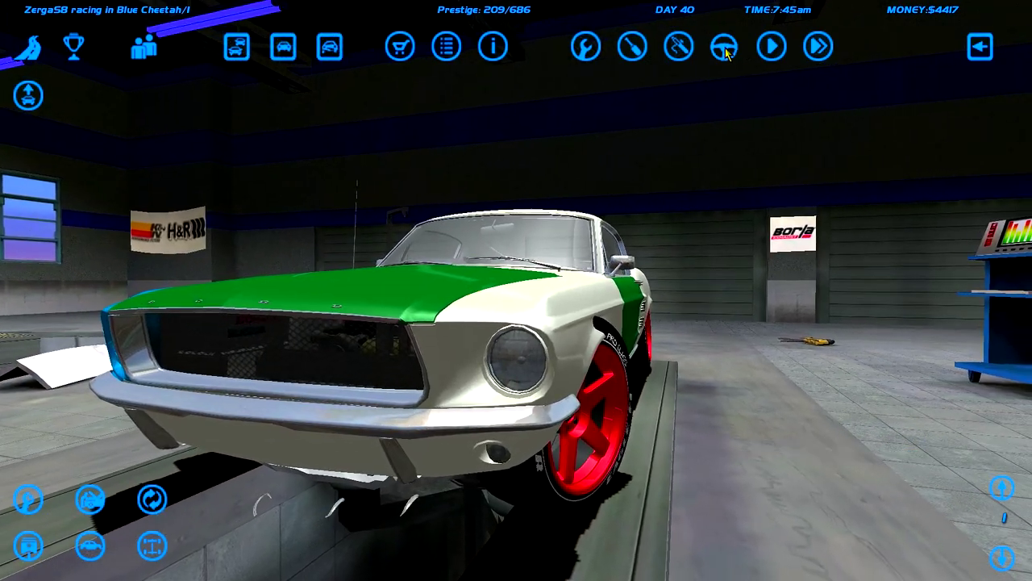
# Enter and leave the Mustang's driving mode in the garage, and view its left side and front.
pyautogui.click(725, 48)
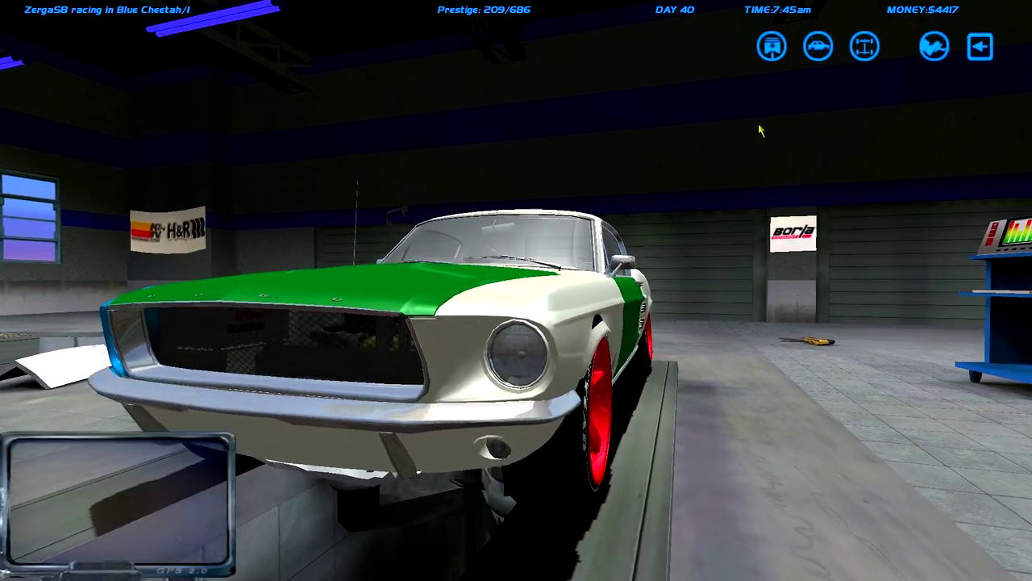
pyautogui.click(975, 48)
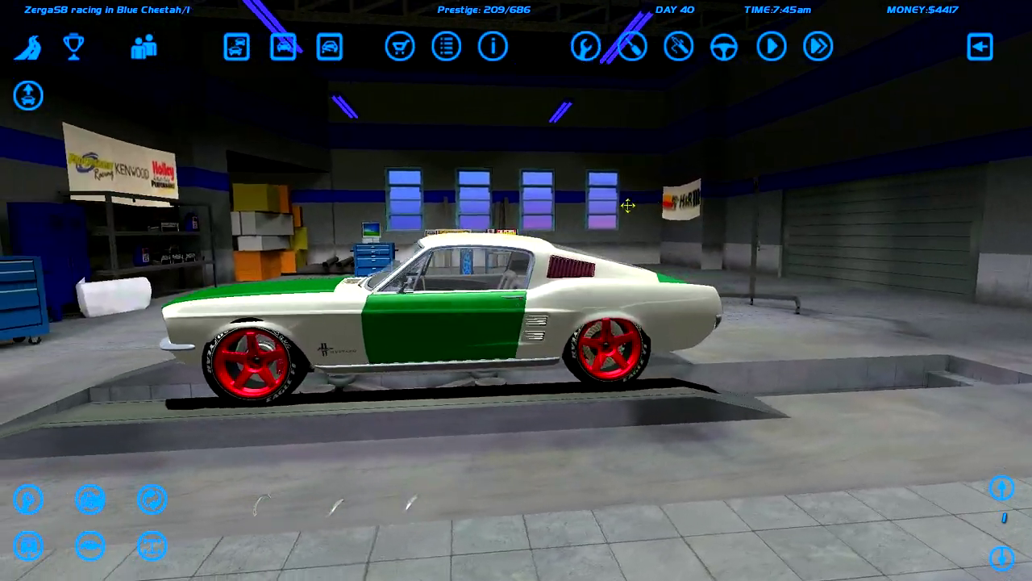
pyautogui.moveTo(627, 205); pyautogui.dragTo(628, 205)
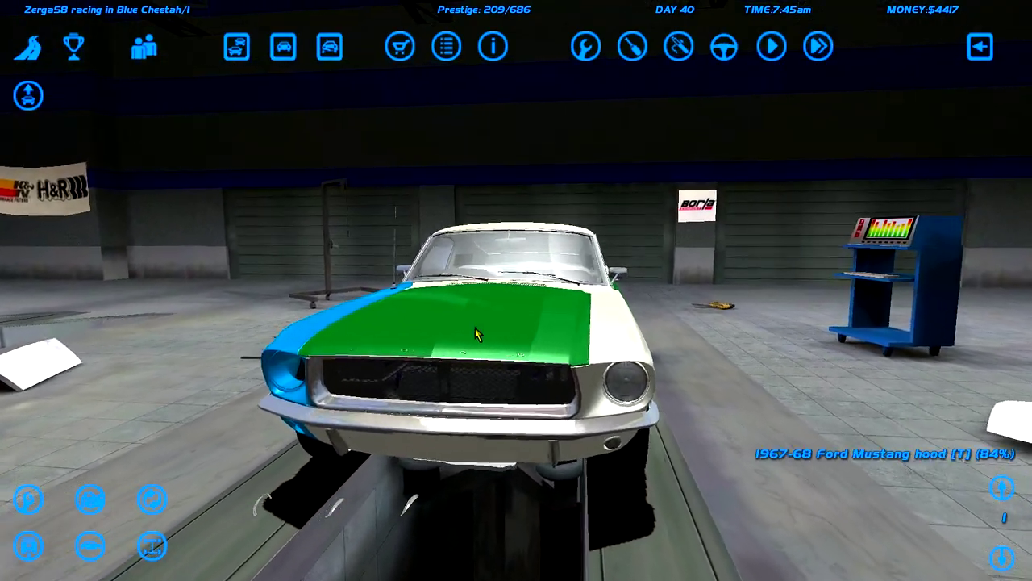
pyautogui.moveTo(632, 175); pyautogui.dragTo(632, 176)
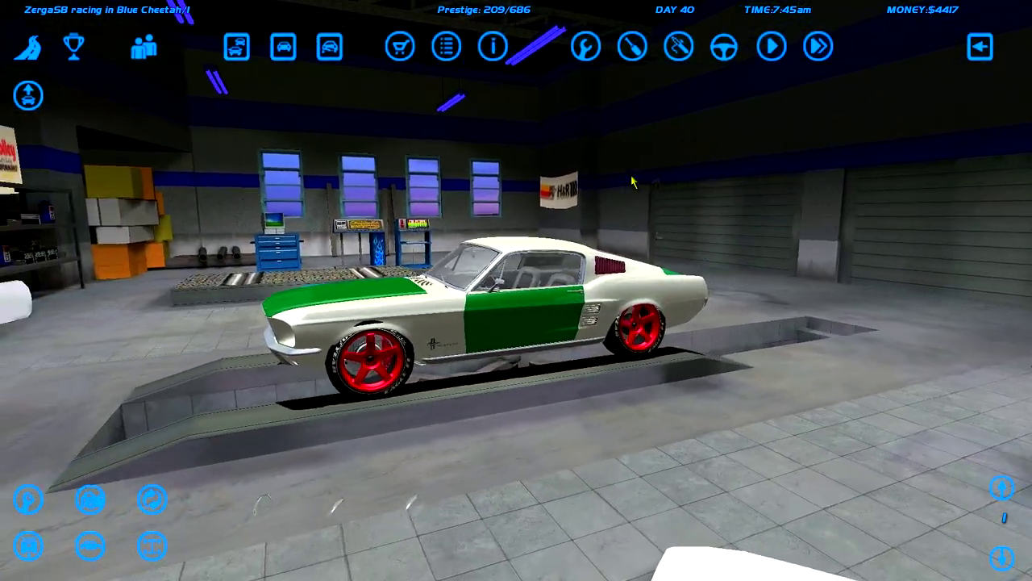
# Start a run with the Mustang from the garage.
pyautogui.click(767, 50)
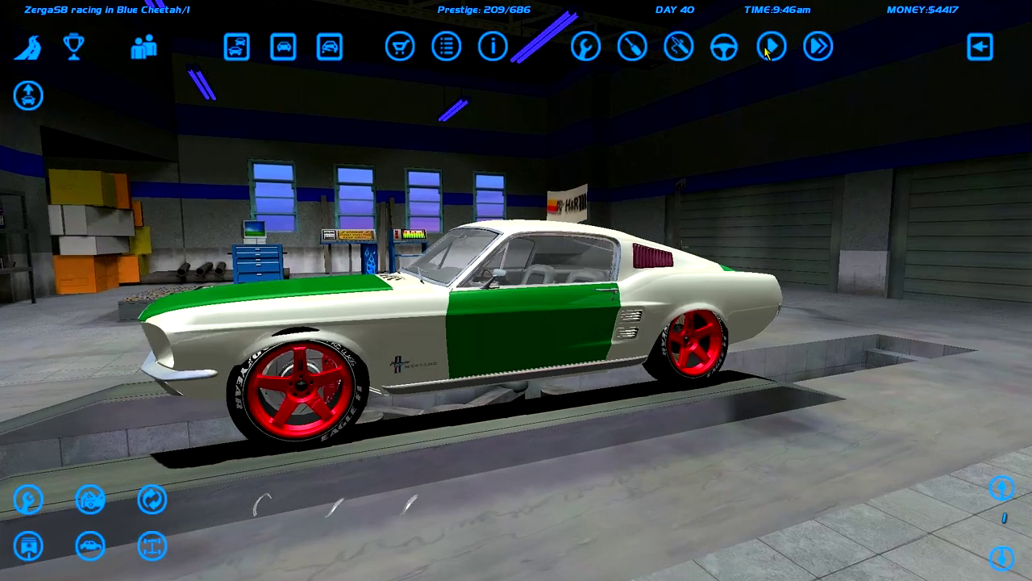
pyautogui.click(770, 47)
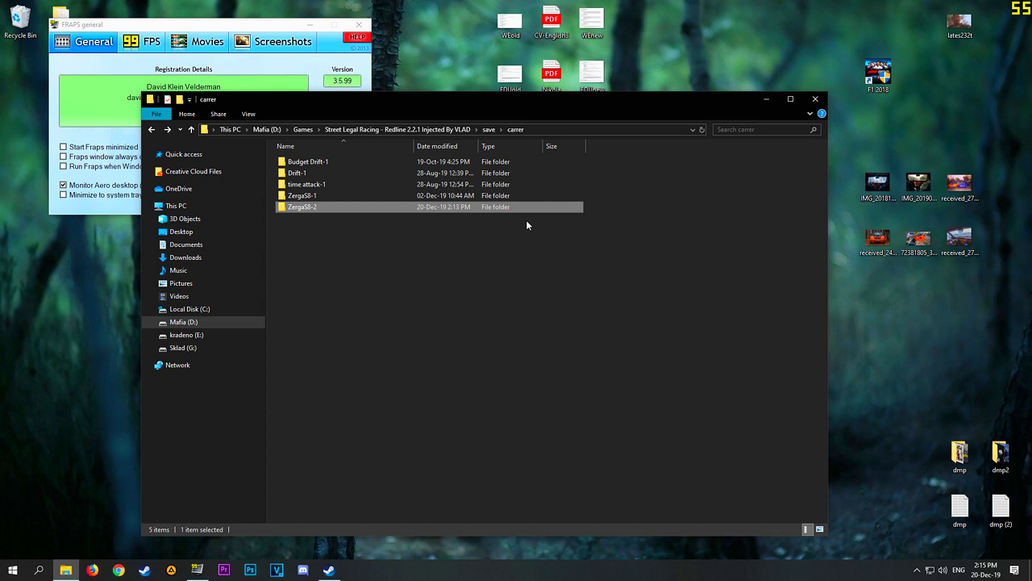
# Go up from the carrer folder to the Street Legal Racing - Redline 2.2.1 game folder and launch StreetLegal_Redline.
pyautogui.hotkey('alt', 'Left')
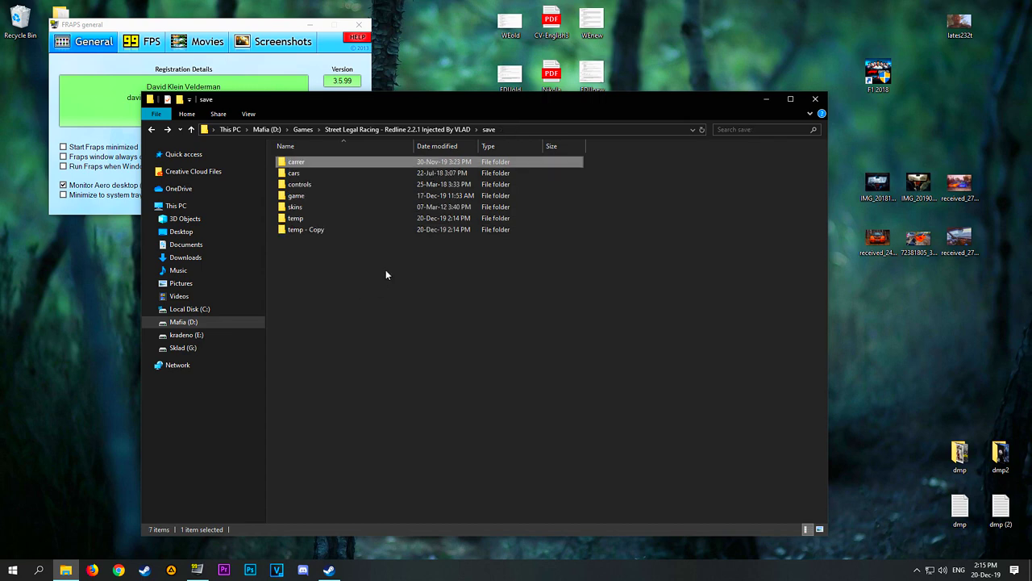
pyautogui.press('BackSpace')
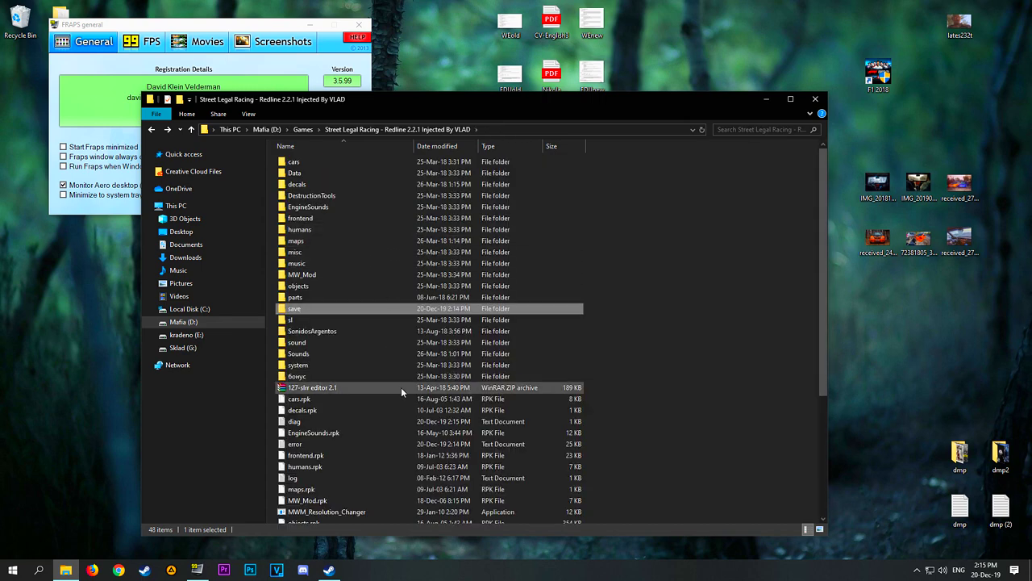
pyautogui.scroll(-5, 401, 387)
pyautogui.click(335, 472)
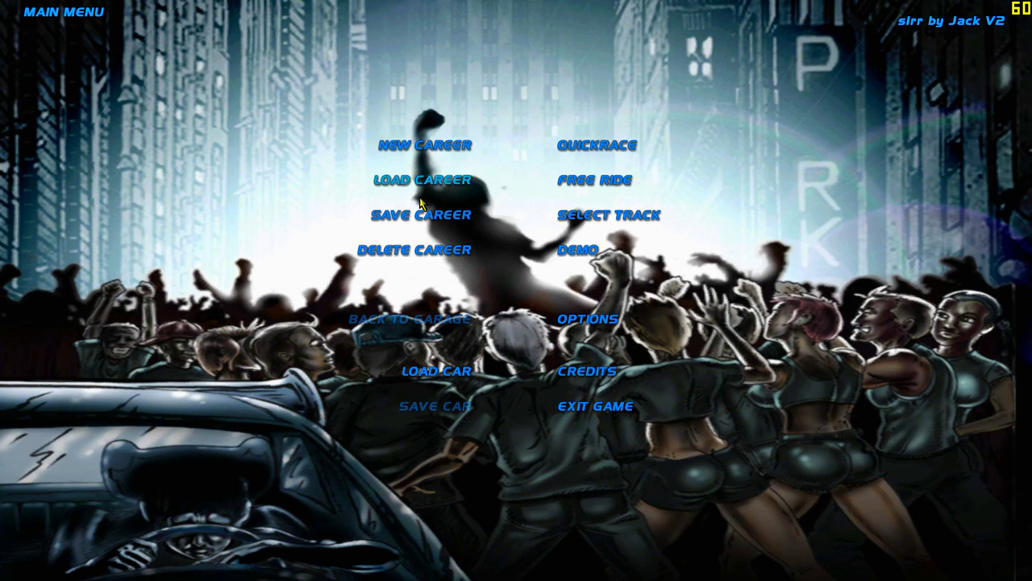
# Switch from the game to the desktop windows and close the SLRR error dialog.
pyautogui.hotkey('alt', 'Tab')
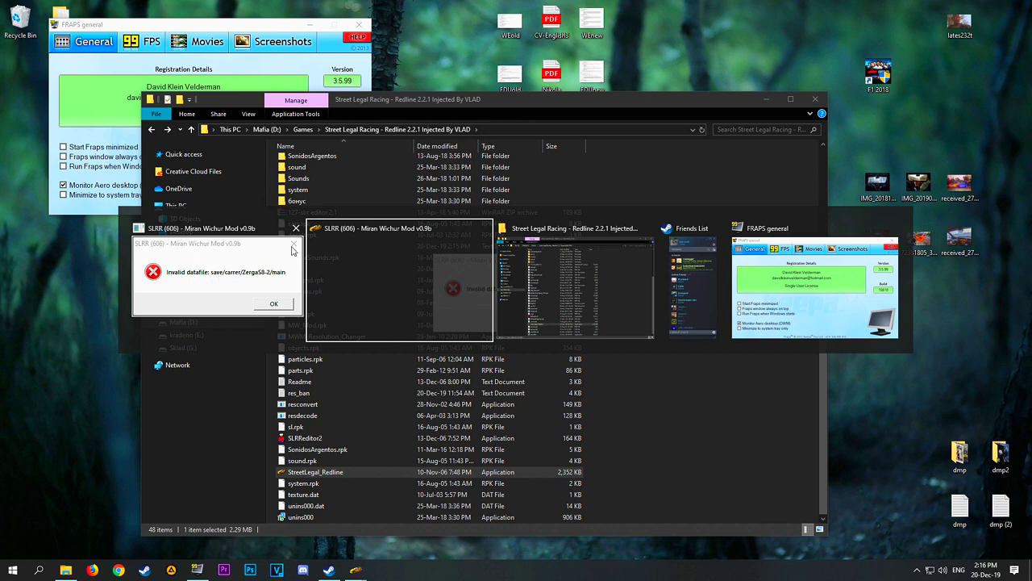
pyautogui.click(296, 230)
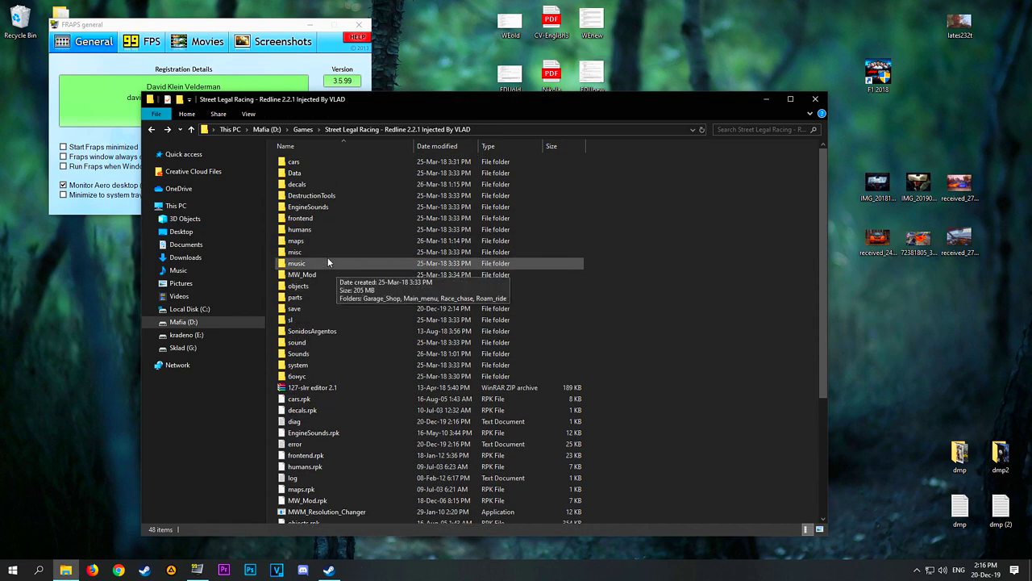
# Open the game's save folder and check the contents of its temp folder.
pyautogui.doubleClick(308, 308)
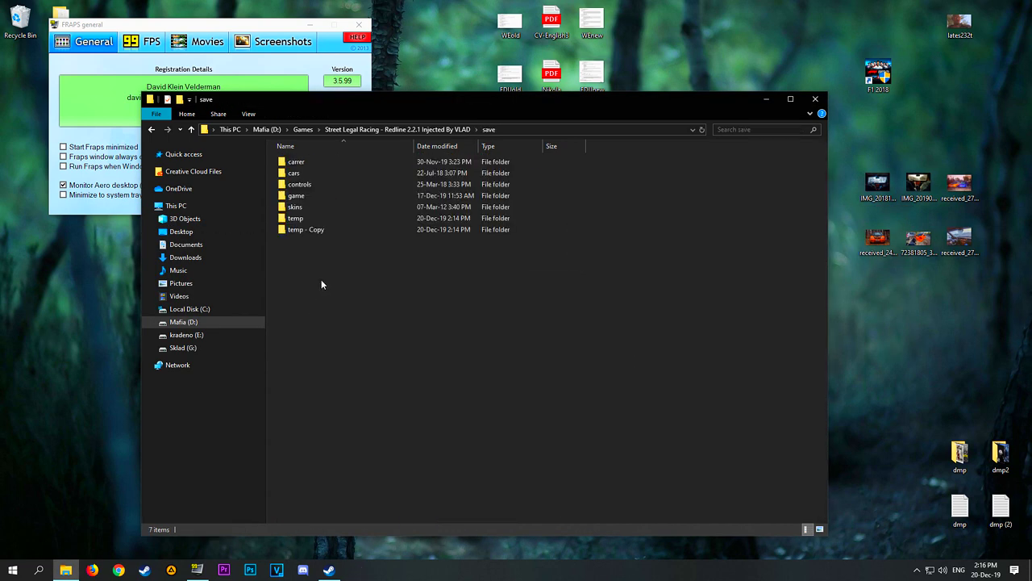
pyautogui.doubleClick(304, 223)
pyautogui.hotkey('alt', 'Left')
pyautogui.hotkey('alt', 'Right')
pyautogui.hotkey('alt', 'Left')
# Examine the PlayerCar files in the temp - Copy folder and check the temp folder again.
pyautogui.doubleClick(320, 230)
pyautogui.scroll(-6, 392, 266)
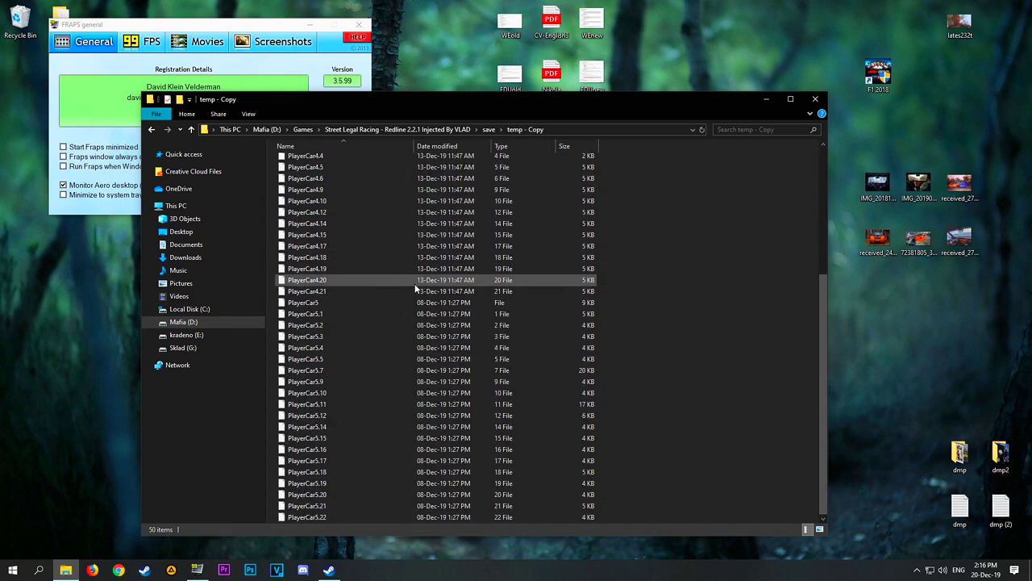
pyautogui.scroll(6, 516, 321)
pyautogui.scroll(-5, 621, 317)
pyautogui.scroll(3, 621, 327)
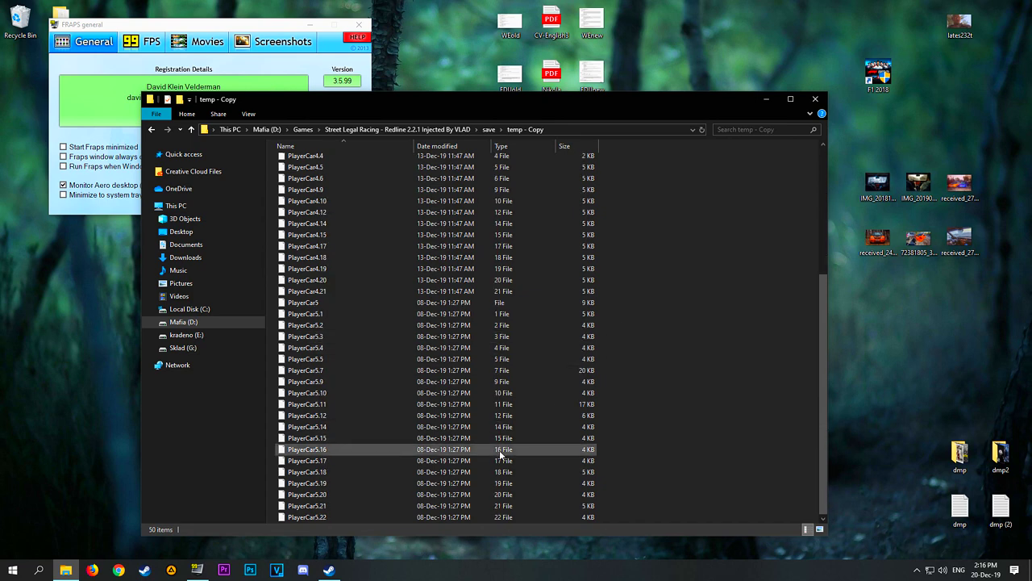
pyautogui.scroll(2, 468, 355)
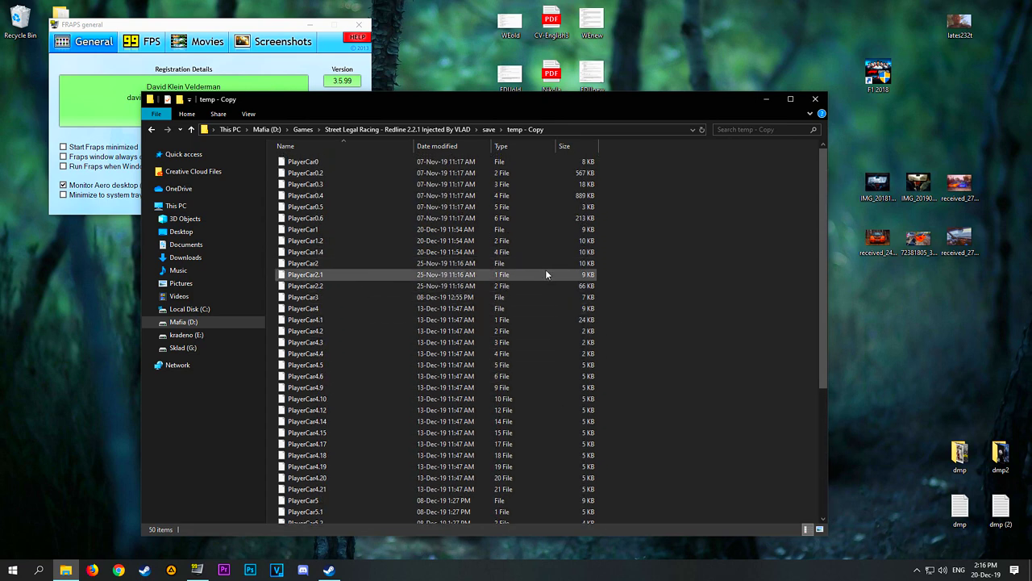
pyautogui.press('BackSpace')
pyautogui.doubleClick(306, 220)
pyautogui.press('BackSpace')
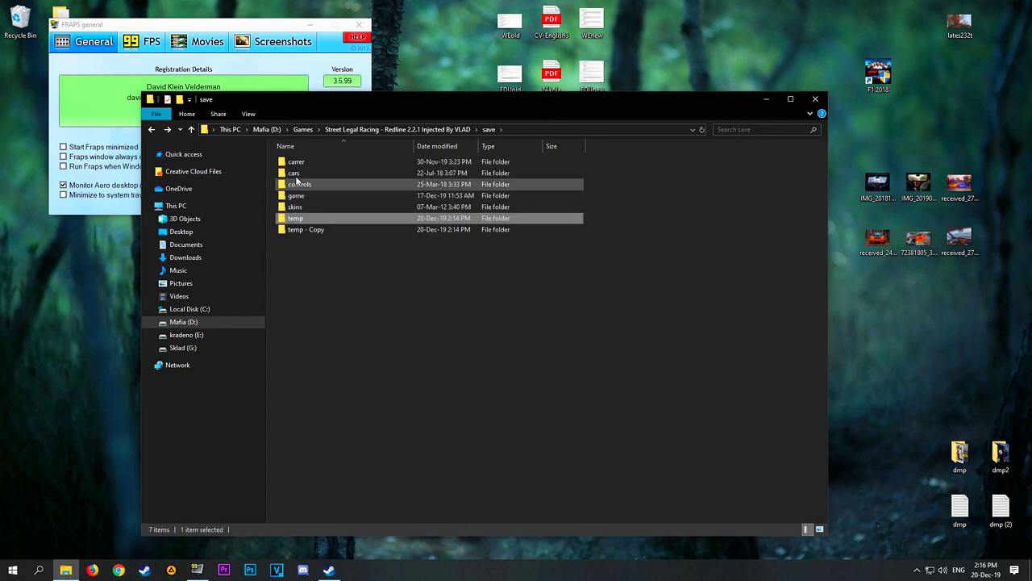
# Compare the files of the ZergaS8-1 and ZergaS8-2 career folders inside carrer.
pyautogui.doubleClick(303, 162)
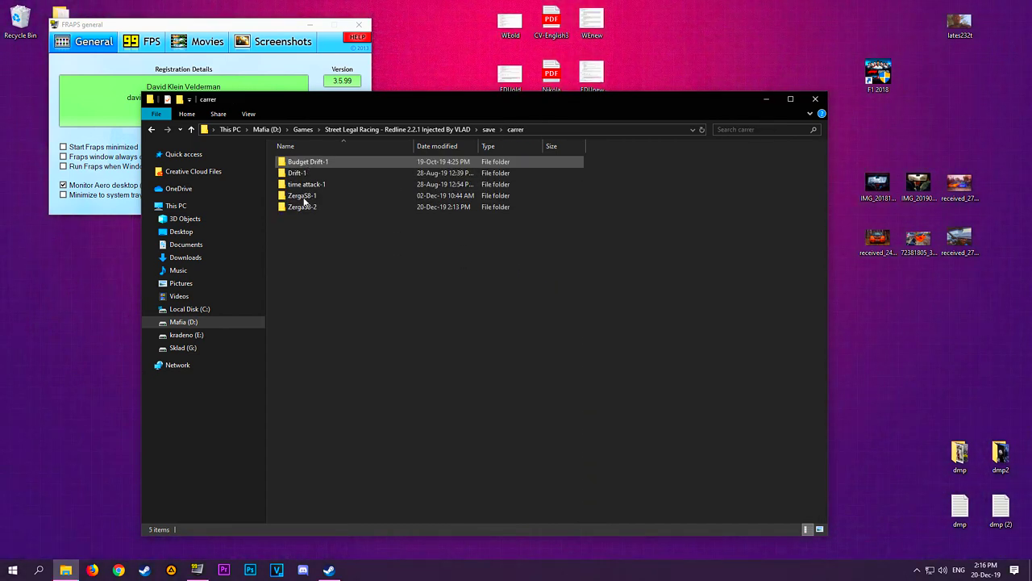
pyautogui.click(329, 208)
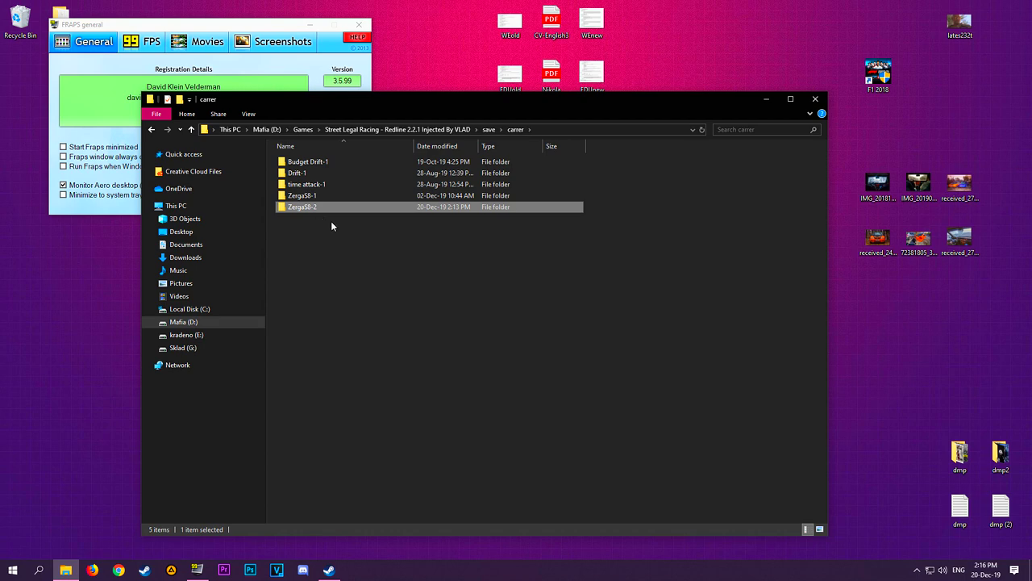
pyautogui.doubleClick(323, 199)
pyautogui.scroll(-3, 323, 199)
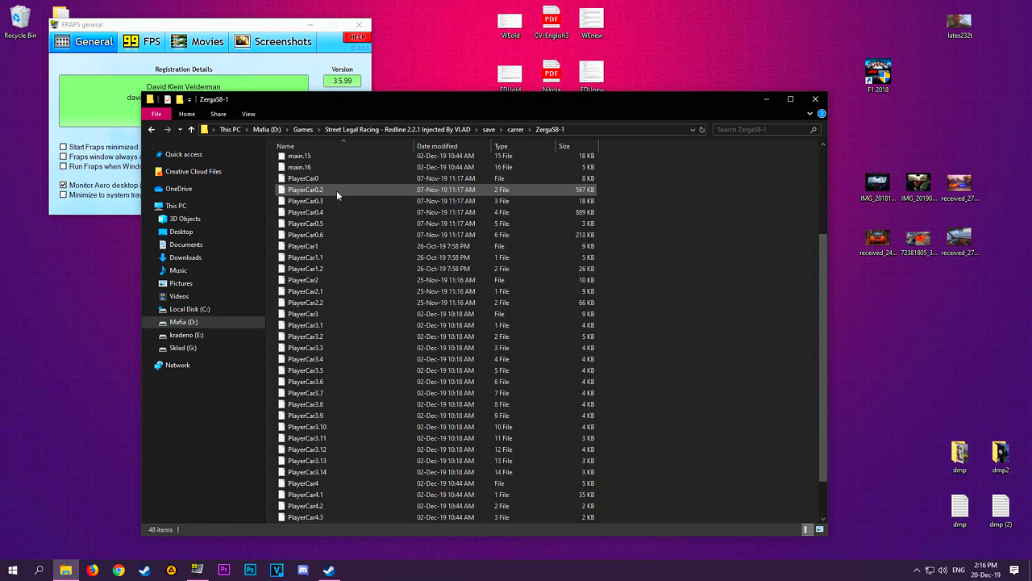
pyautogui.hotkey('alt', 'Left')
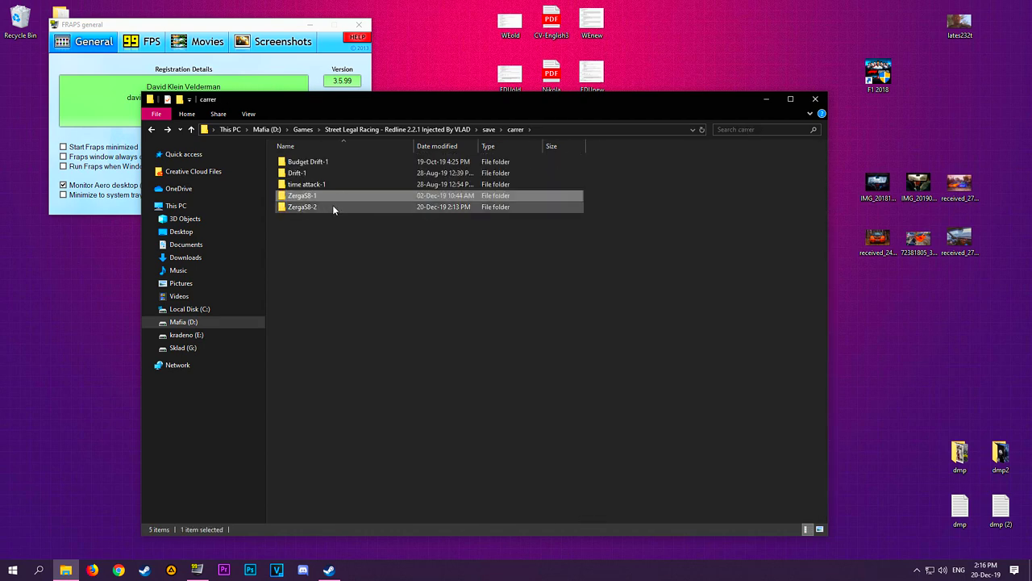
pyautogui.doubleClick(332, 207)
pyautogui.moveTo(339, 231); pyautogui.dragTo(361, 355)
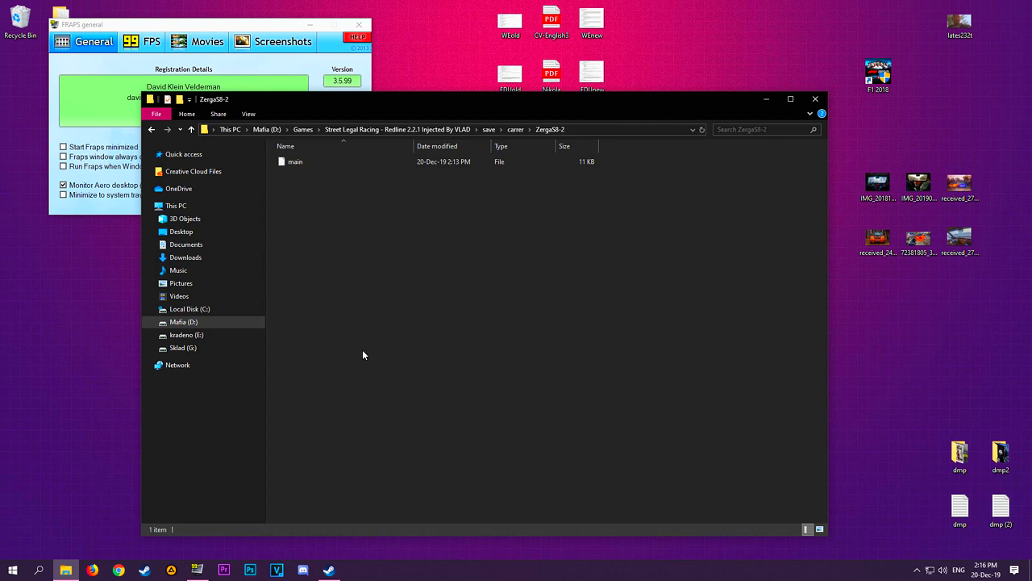
# Return to temp - Copy and select the PlayerCar1, PlayerCar1.2 and PlayerCar1.4 files while reviewing the list.
pyautogui.hotkey('alt', 'Up')
pyautogui.hotkey('alt', 'Up')
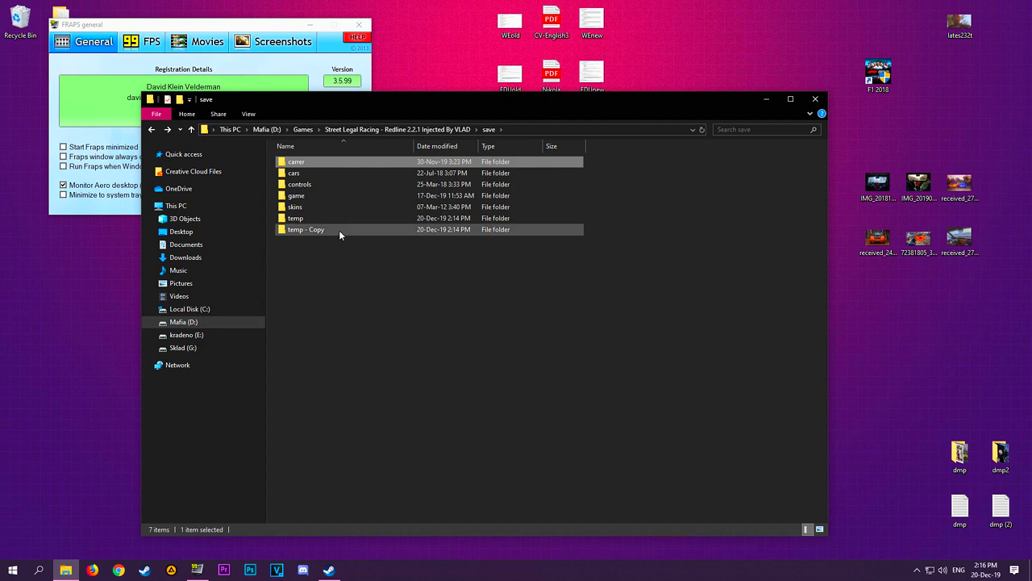
pyautogui.doubleClick(340, 230)
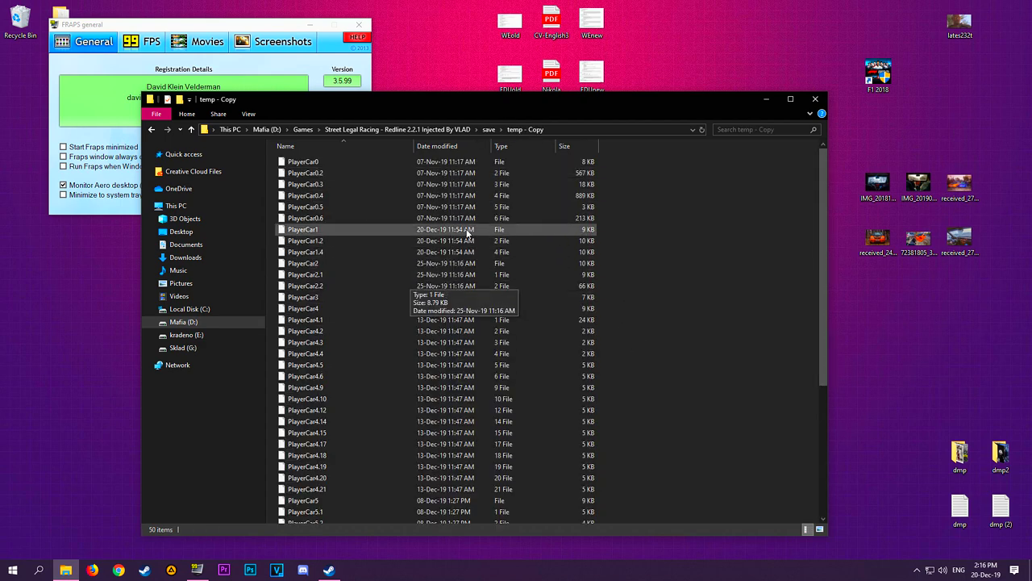
pyautogui.moveTo(621, 257); pyautogui.dragTo(485, 233)
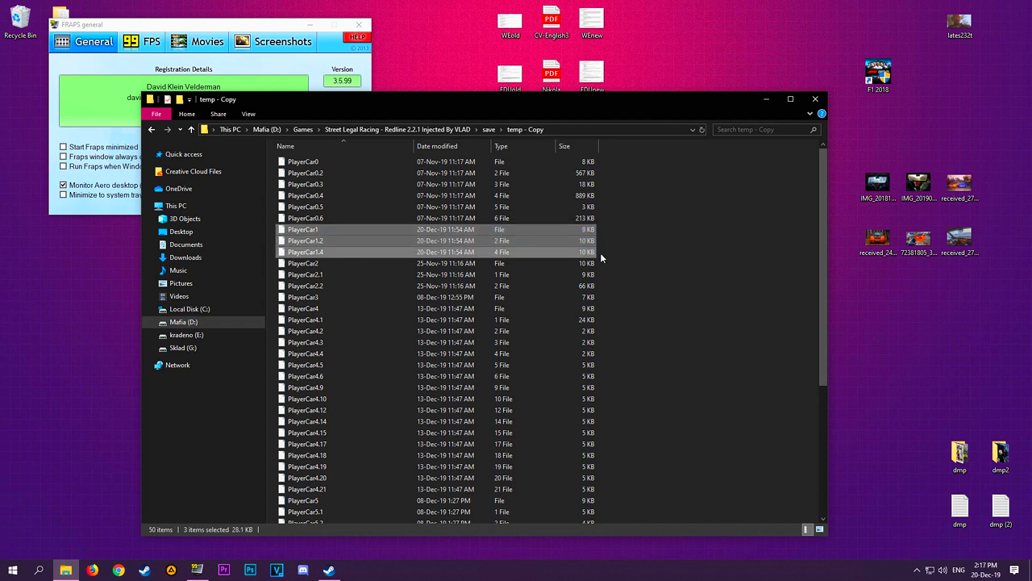
pyautogui.scroll(-6, 609, 269)
# Try pasting into the ZergaS8-2 career folder, and review the main and PlayerCar files in ZergaS8-1.
pyautogui.hotkey('alt', 'Up')
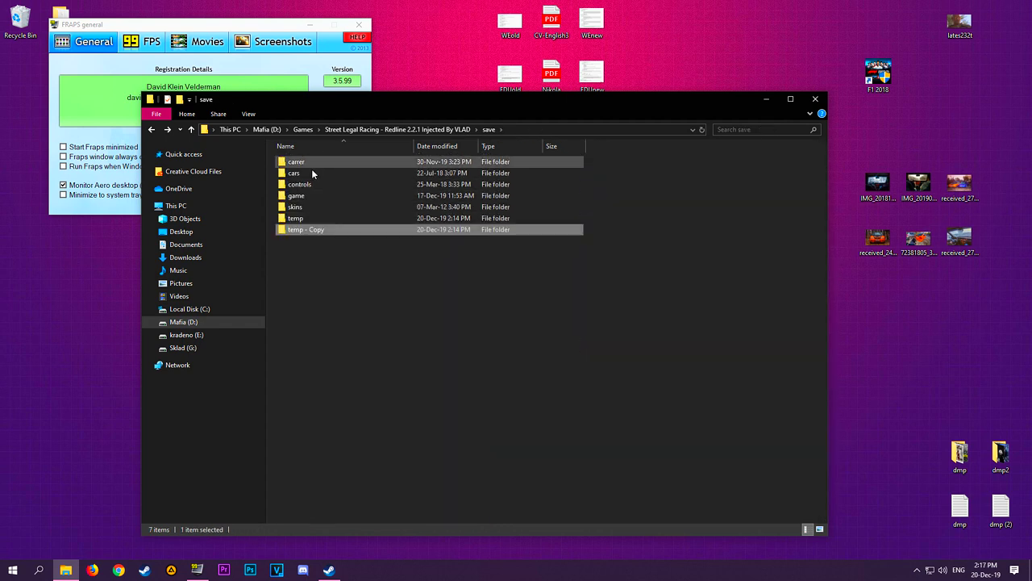
pyautogui.doubleClick(312, 163)
pyautogui.doubleClick(315, 207)
pyautogui.hotkey('ctrl', 'v')
pyautogui.hotkey('alt', 'Up')
pyautogui.doubleClick(322, 196)
pyautogui.scroll(-3, 357, 237)
pyautogui.scroll(3, 332, 205)
pyautogui.scroll(-3, 347, 339)
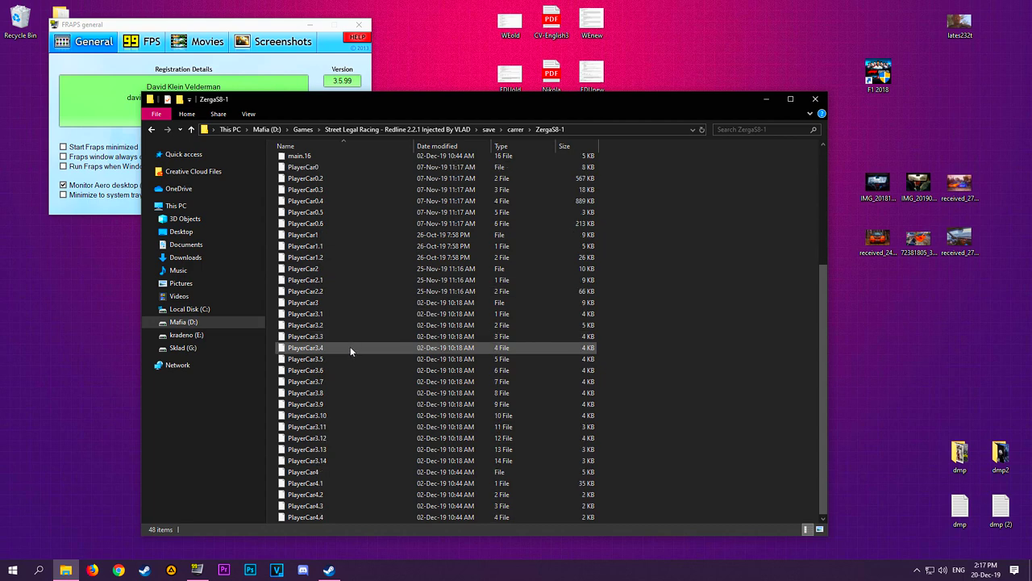
# Return to the main game folder and relaunch StreetLegal_Redline.
pyautogui.hotkey('alt', 'Up')
pyautogui.hotkey('alt', 'Up')
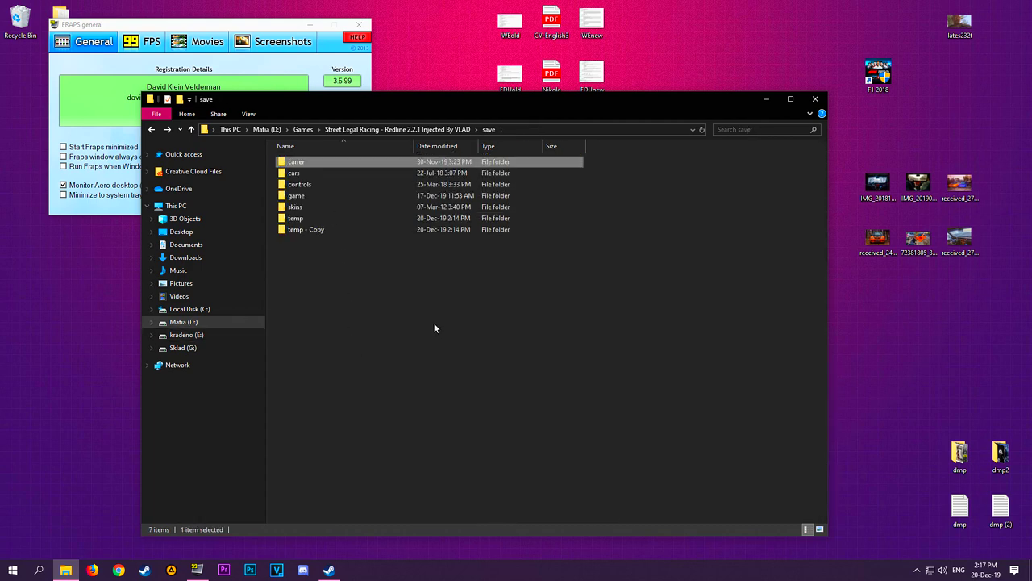
pyautogui.hotkey('alt', 'Up')
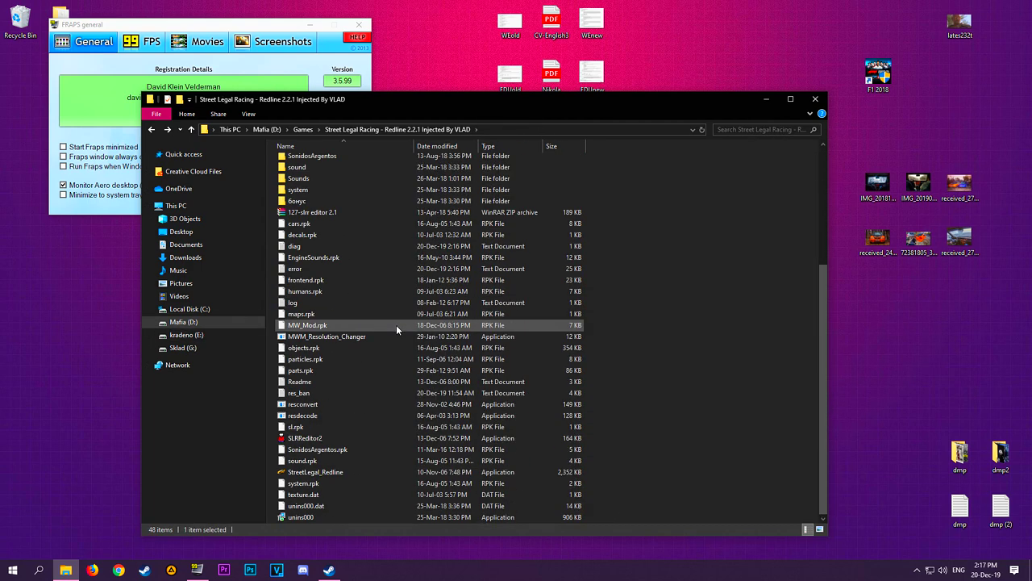
pyautogui.doubleClick(331, 472)
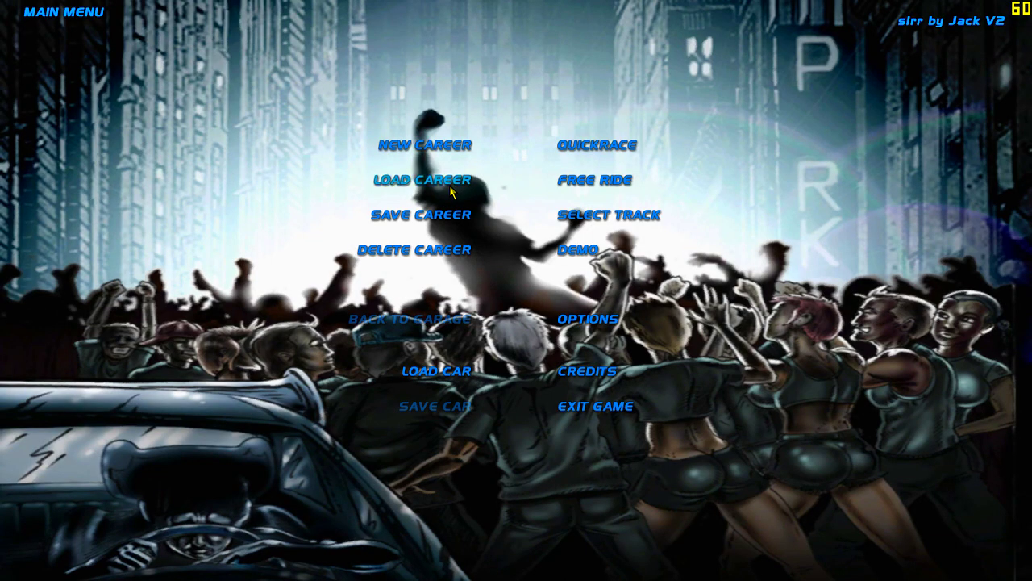
# Dismiss the game's error dialog, close the game and switch back to File Explorer.
pyautogui.hotkey('alt', 'Tab')
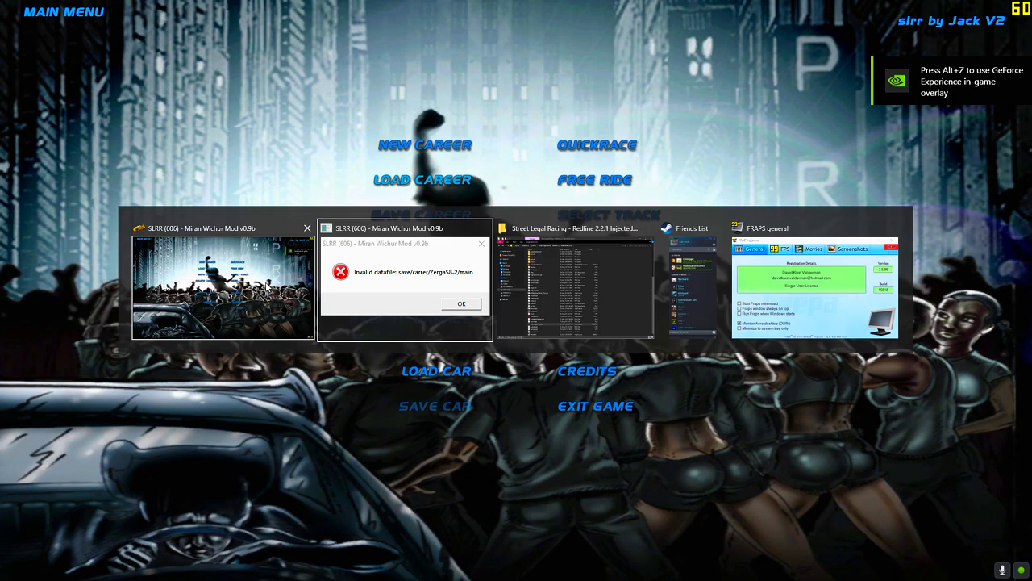
pyautogui.click(484, 229)
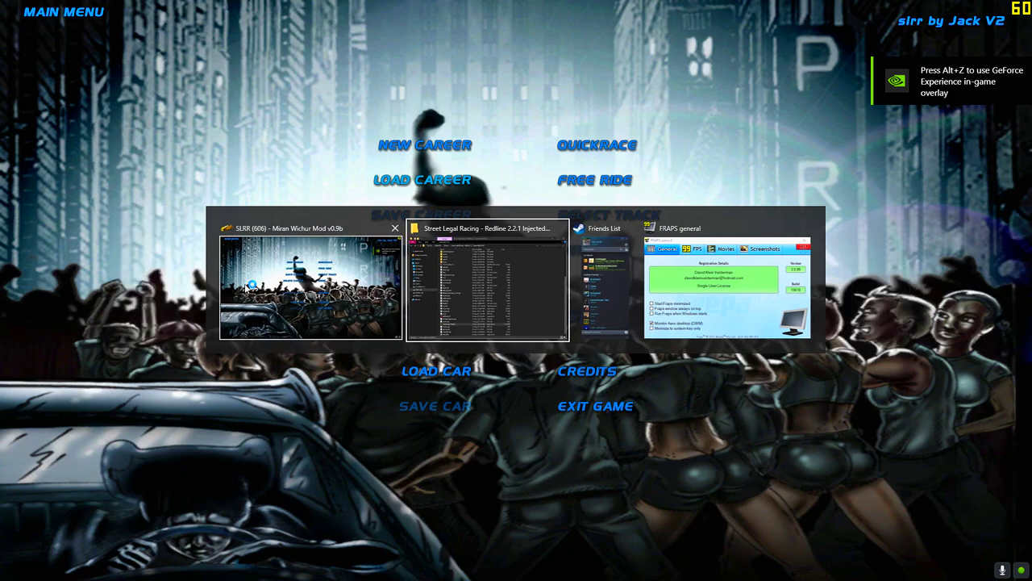
pyautogui.click(387, 280)
pyautogui.hotkey('alt', 'F4')
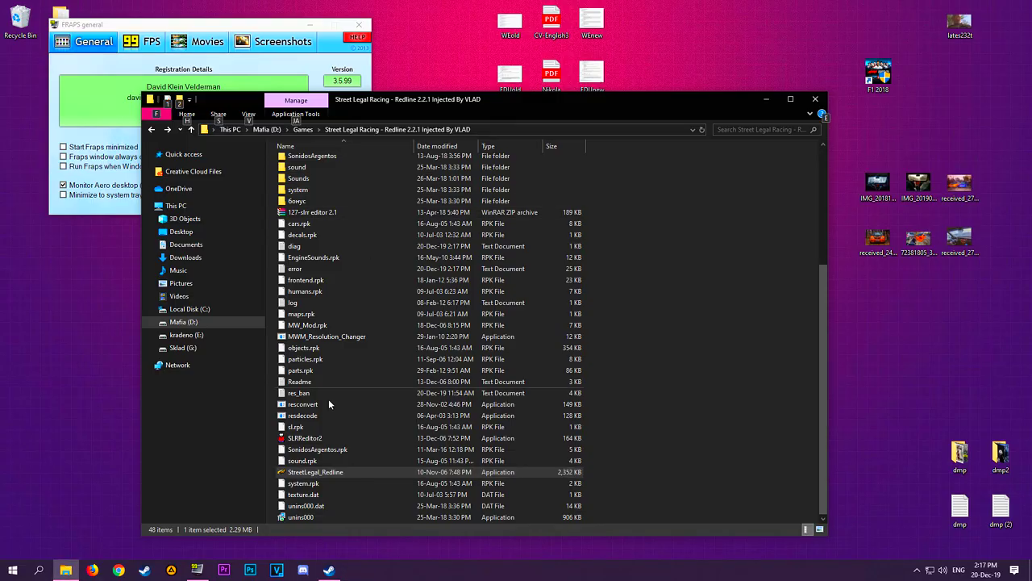
# Copy the ZergaS8-2 career folder from save\carrer into the parent save folder as a backup.
pyautogui.scroll(5, 357, 278)
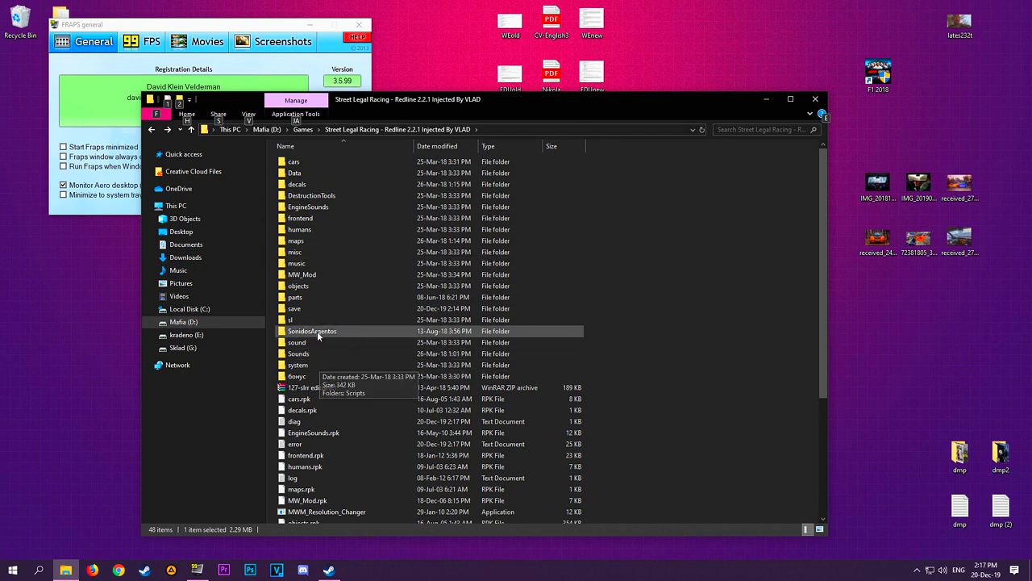
pyautogui.doubleClick(318, 309)
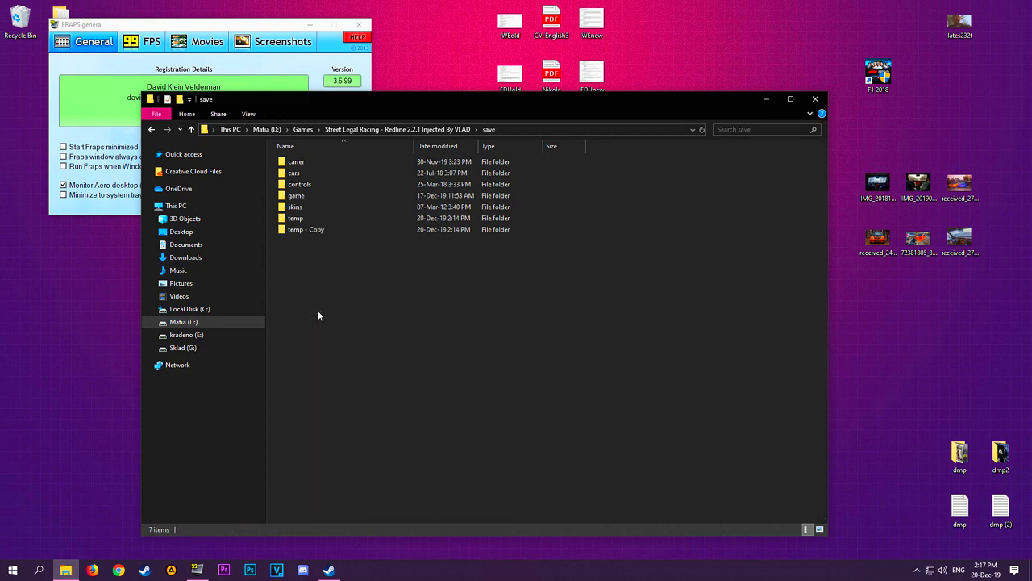
pyautogui.doubleClick(324, 163)
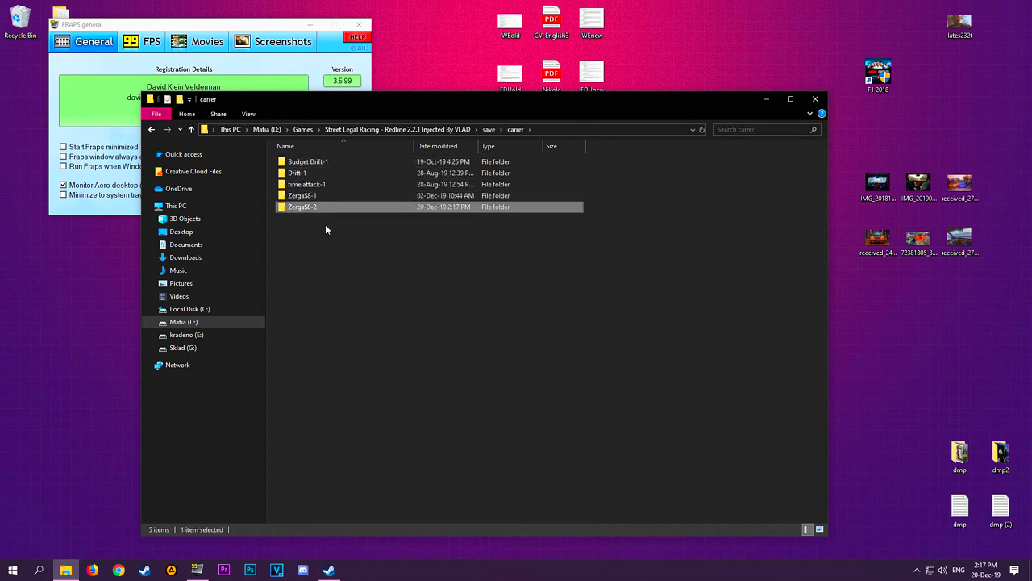
pyautogui.hotkey('ctrl', 'c')
pyautogui.hotkey('ctrl', 'v')
pyautogui.click(344, 235)
pyautogui.moveTo(340, 234); pyautogui.dragTo(308, 207)
pyautogui.press('BackSpace')
pyautogui.click(371, 323)
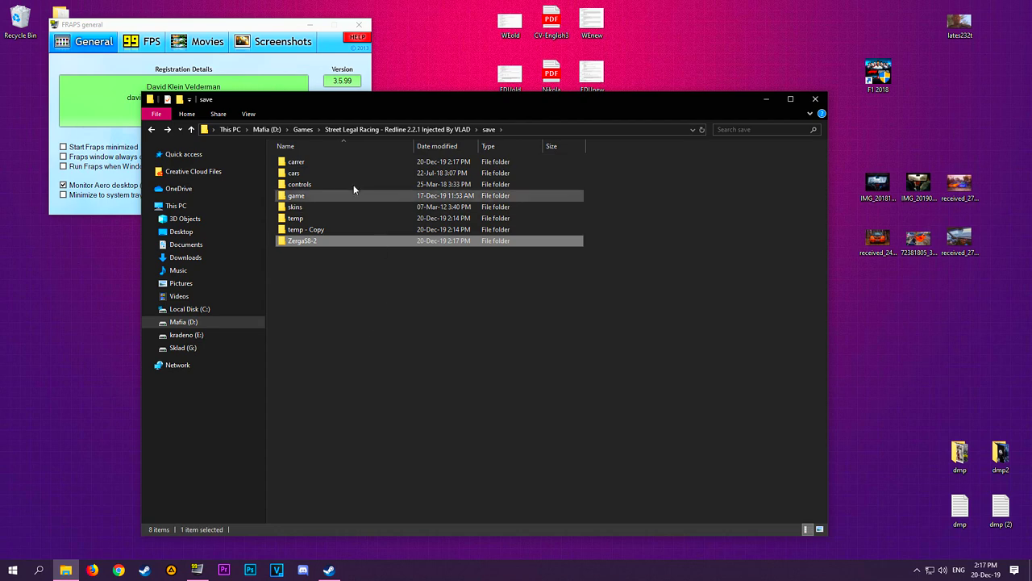
# Delete the ZergaS8-2 and ZergaS8-2 - Copy folders from carrer.
pyautogui.doubleClick(329, 162)
pyautogui.moveTo(314, 218); pyautogui.dragTo(309, 208)
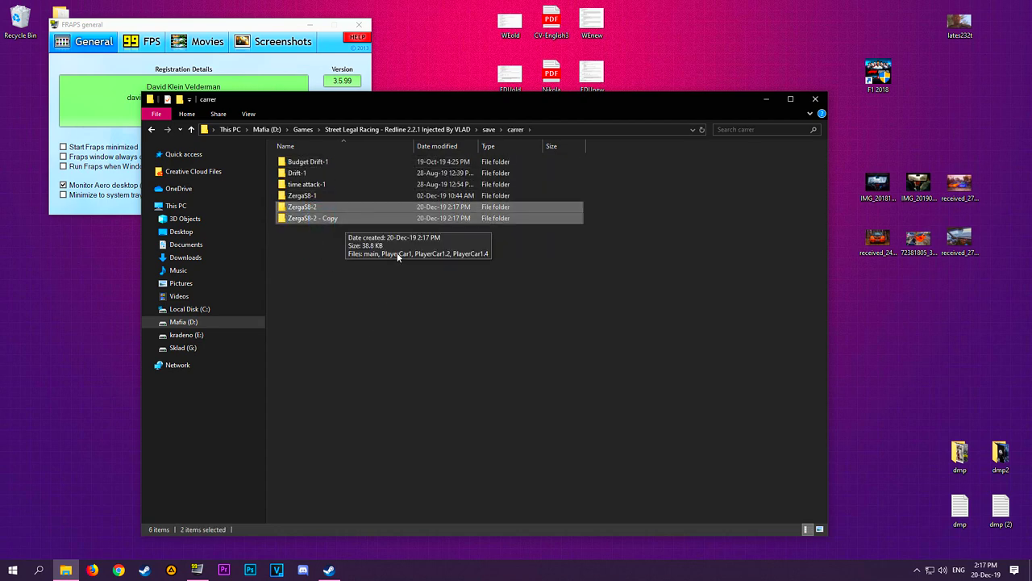
pyautogui.press('Delete')
# Relaunch StreetLegal_Redline from the main game folder and load the ZergaS8-1 career.
pyautogui.press('BackSpace')
pyautogui.press('BackSpace')
pyautogui.scroll(-5, 351, 231)
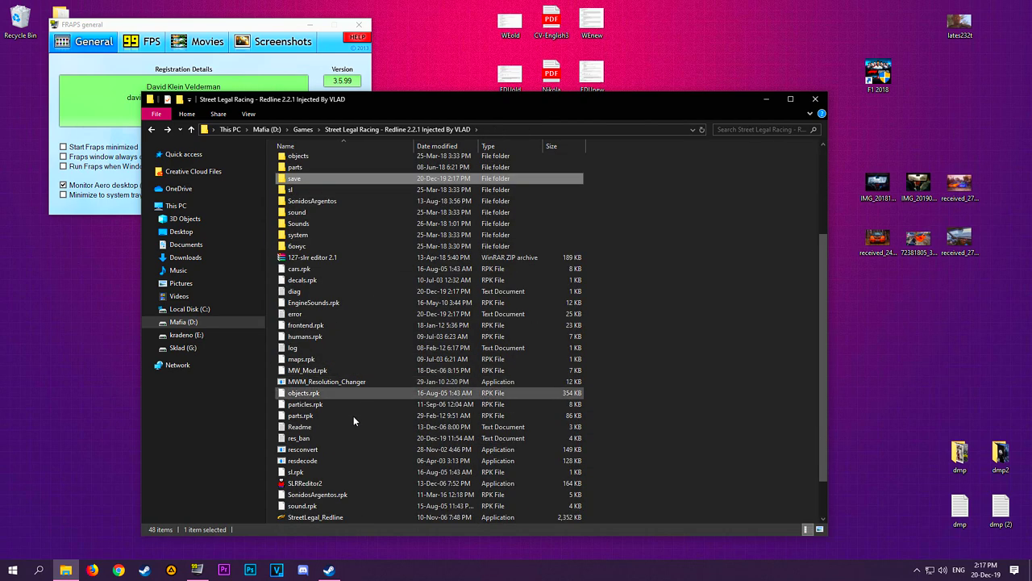
pyautogui.doubleClick(321, 474)
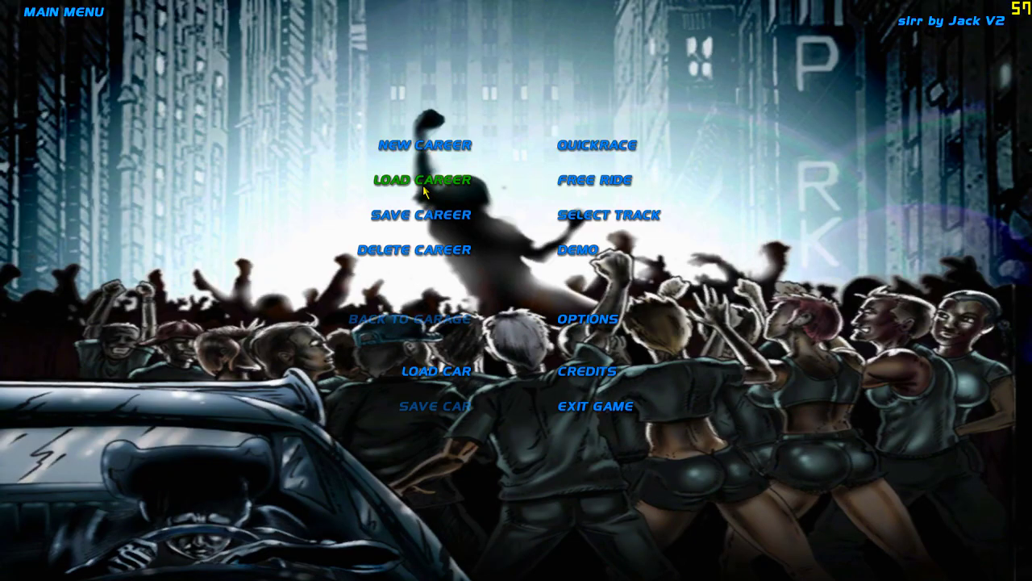
pyautogui.click(424, 191)
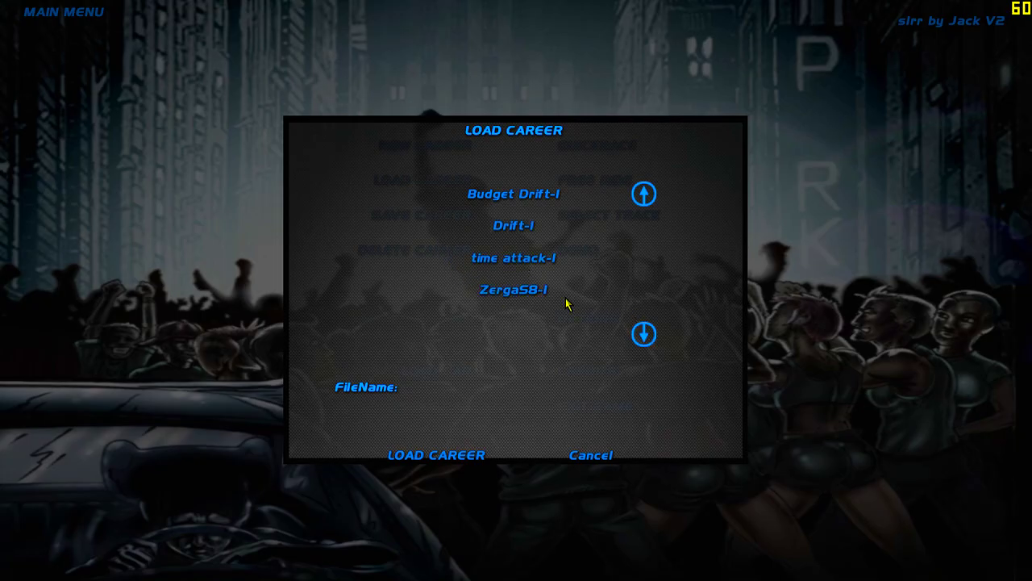
pyautogui.doubleClick(542, 290)
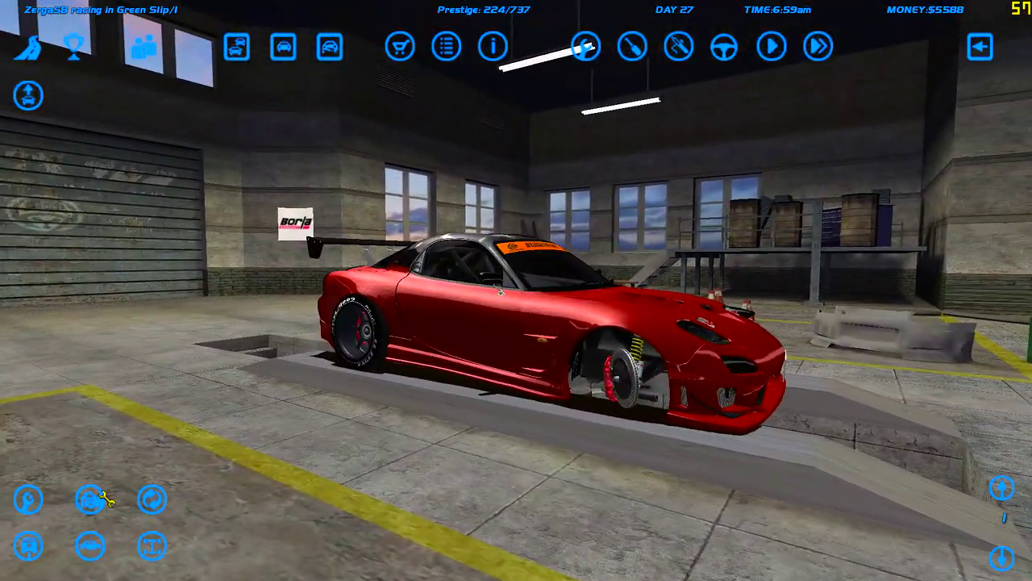
# Replace the red Mazda RX-7 in the garage with the white Toyota Supra from the car lot.
pyautogui.click(155, 496)
pyautogui.click(529, 451)
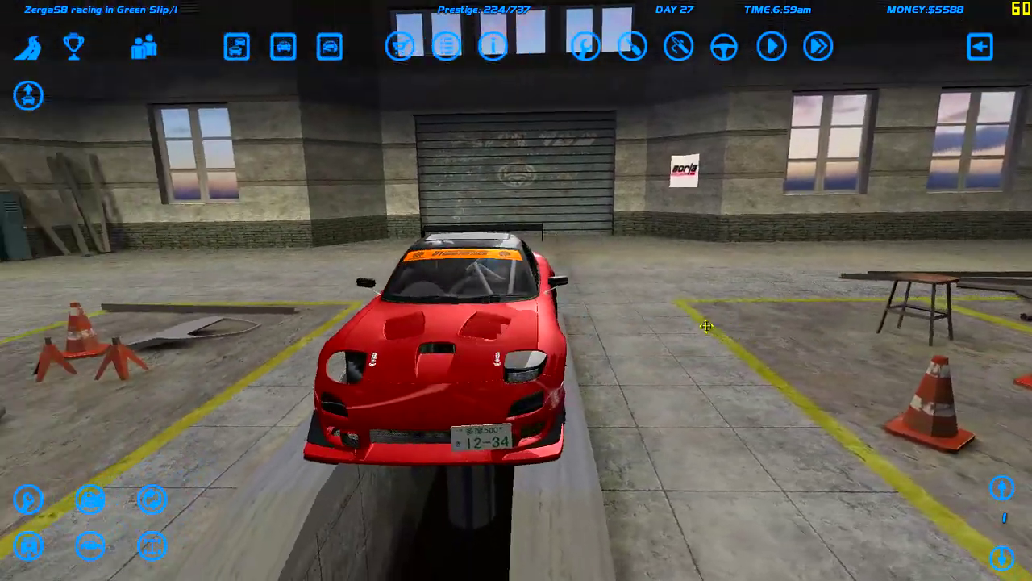
pyautogui.moveTo(706, 326)
pyautogui.mouseDown()
pyautogui.moveTo(769, 322)
pyautogui.moveTo(706, 326)
pyautogui.mouseUp()
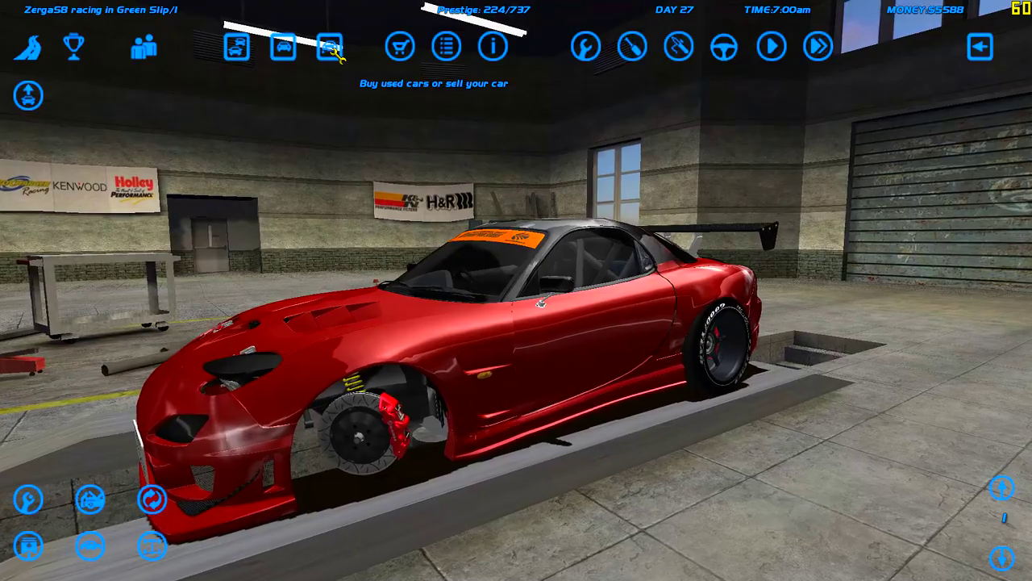
pyautogui.click(232, 52)
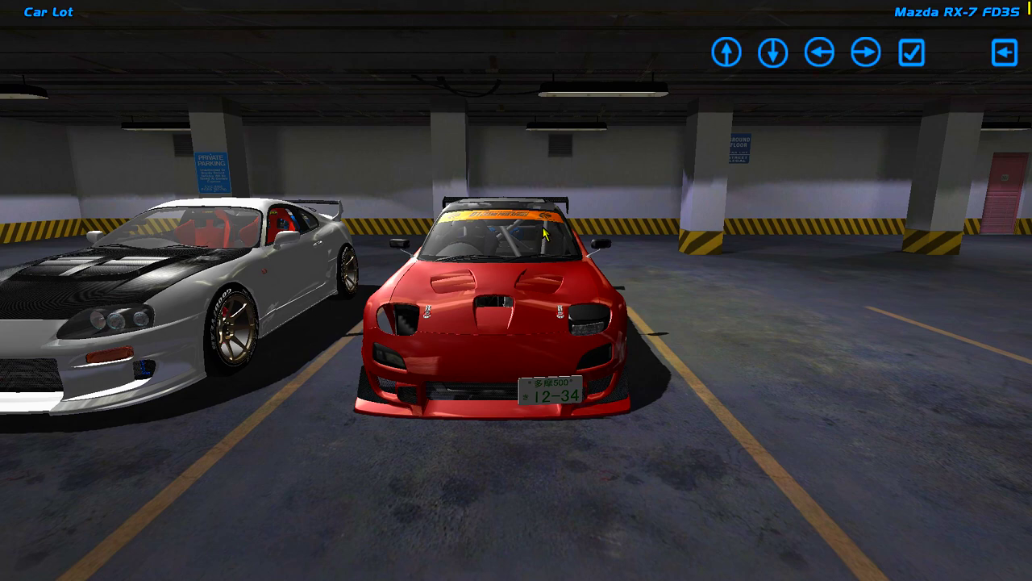
pyautogui.press('Left')
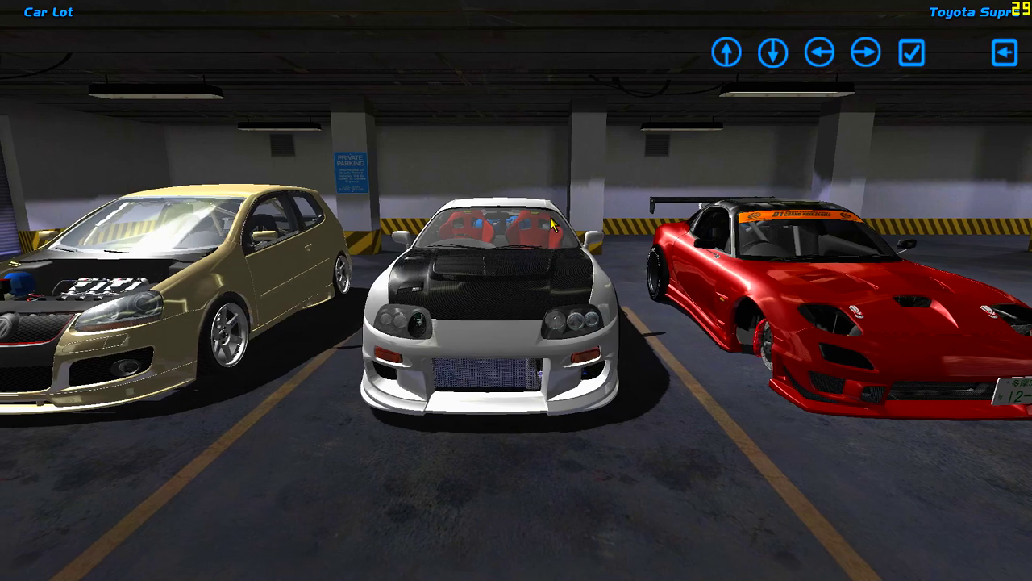
pyautogui.click(816, 52)
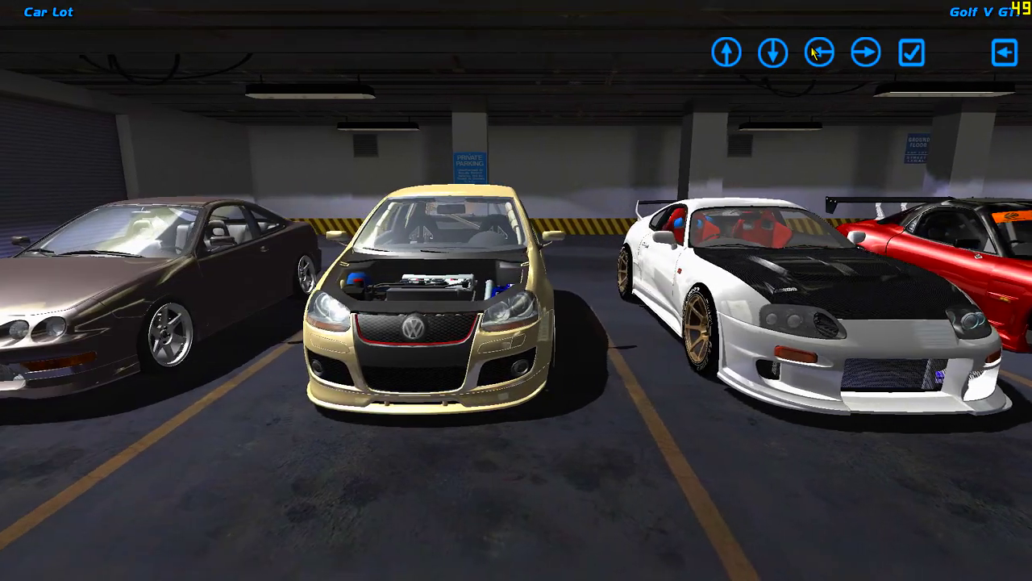
pyautogui.click(864, 53)
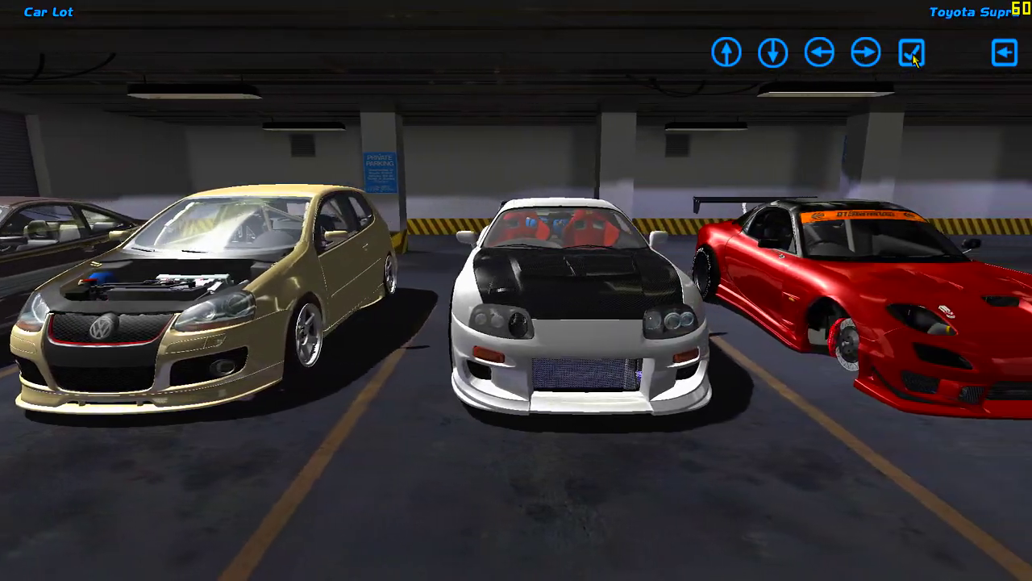
pyautogui.click(911, 52)
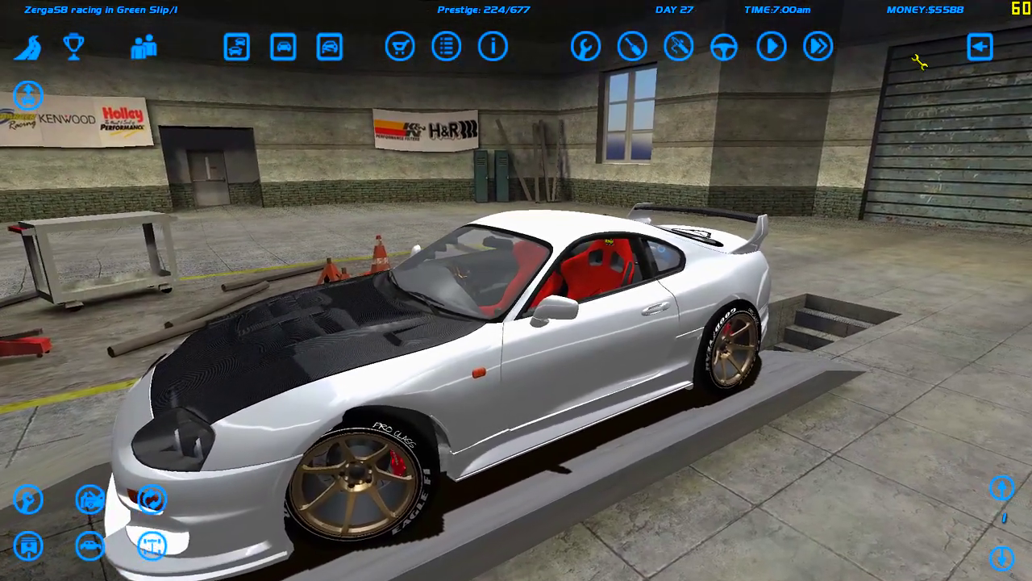
# View the Supra in test-drive mode and inspect its chassis and drivetrain with the body hidden.
pyautogui.click(724, 47)
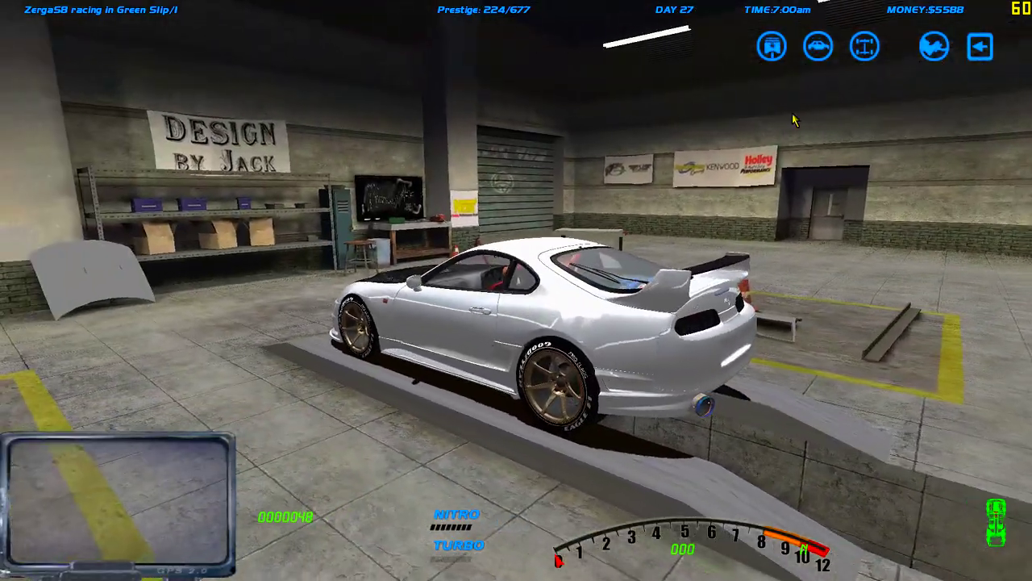
pyautogui.click(979, 53)
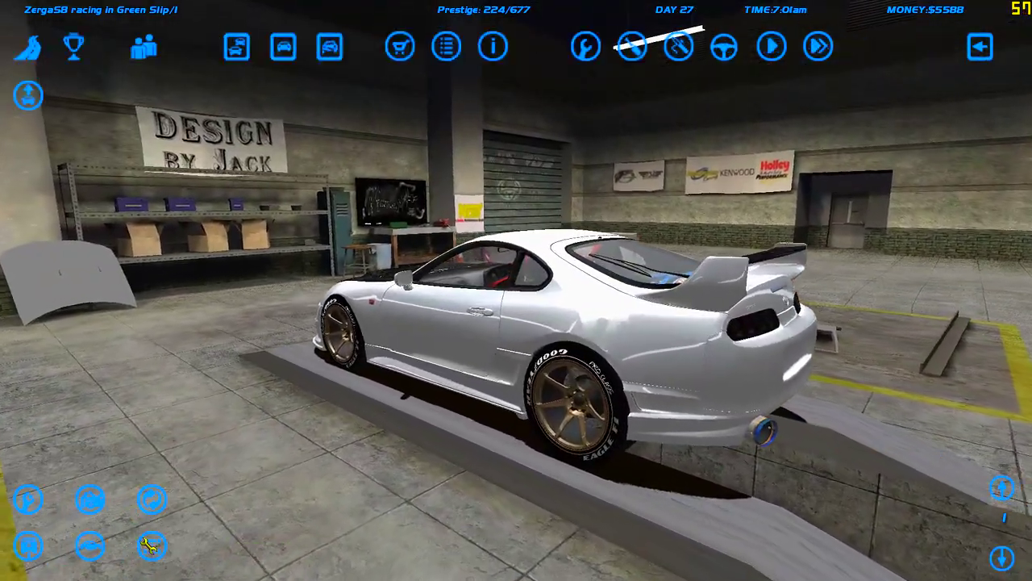
pyautogui.click(85, 544)
pyautogui.moveTo(350, 332); pyautogui.dragTo(439, 311)
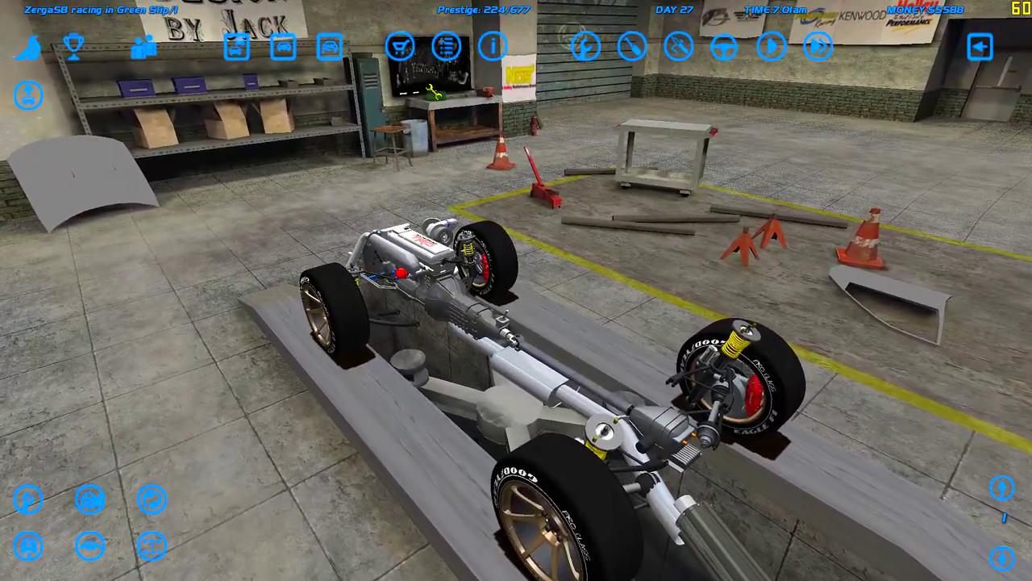
pyautogui.click(95, 541)
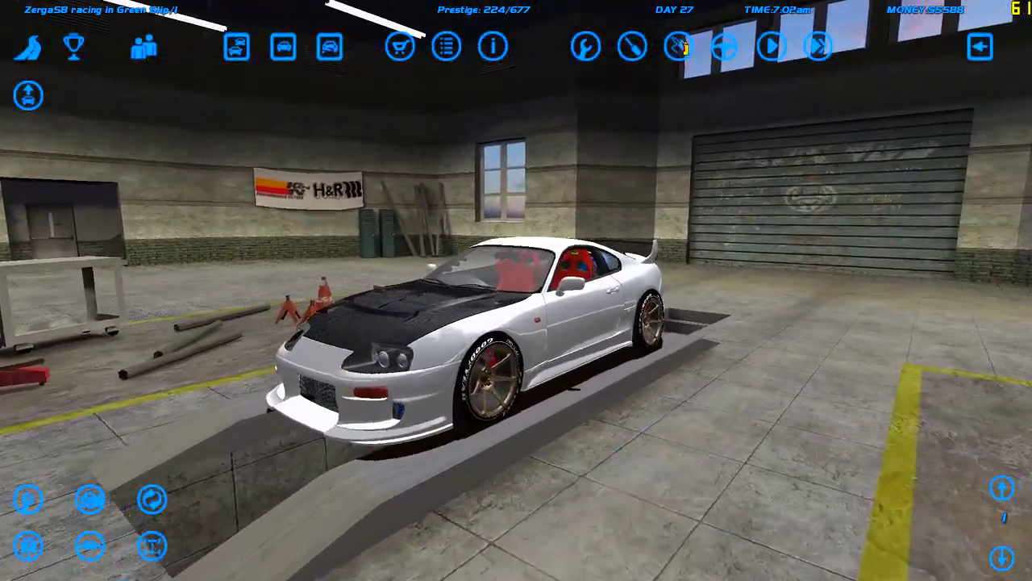
# Paint the Supra's white body panels purple using a paint from palette page 10, leaving the carbon hood unpainted.
pyautogui.click(680, 47)
pyautogui.click(1002, 556)
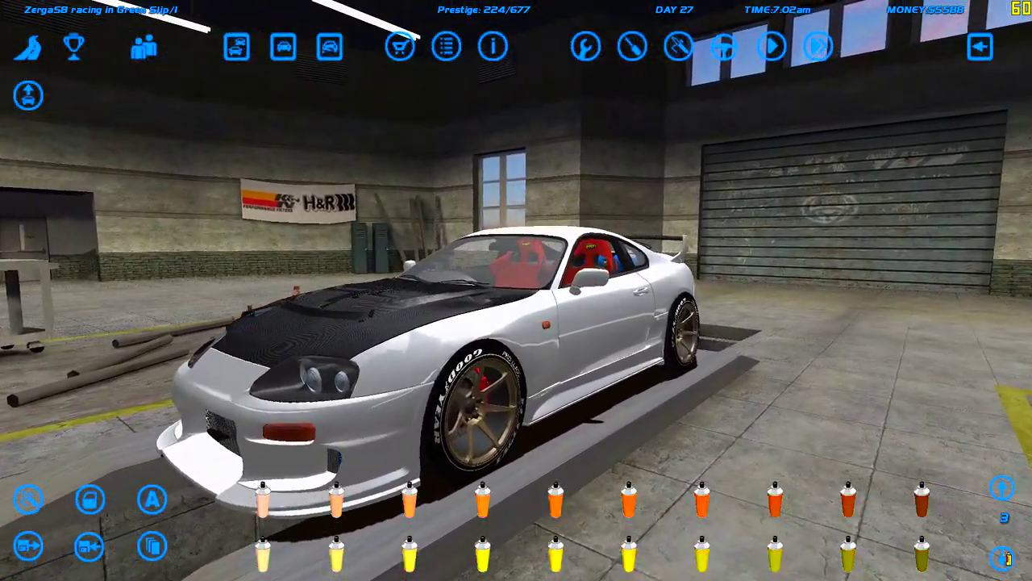
pyautogui.click(1004, 556)
pyautogui.click(1004, 556)
pyautogui.click(1004, 557)
pyautogui.click(1004, 557)
pyautogui.click(1004, 557)
pyautogui.click(1004, 556)
pyautogui.click(1004, 557)
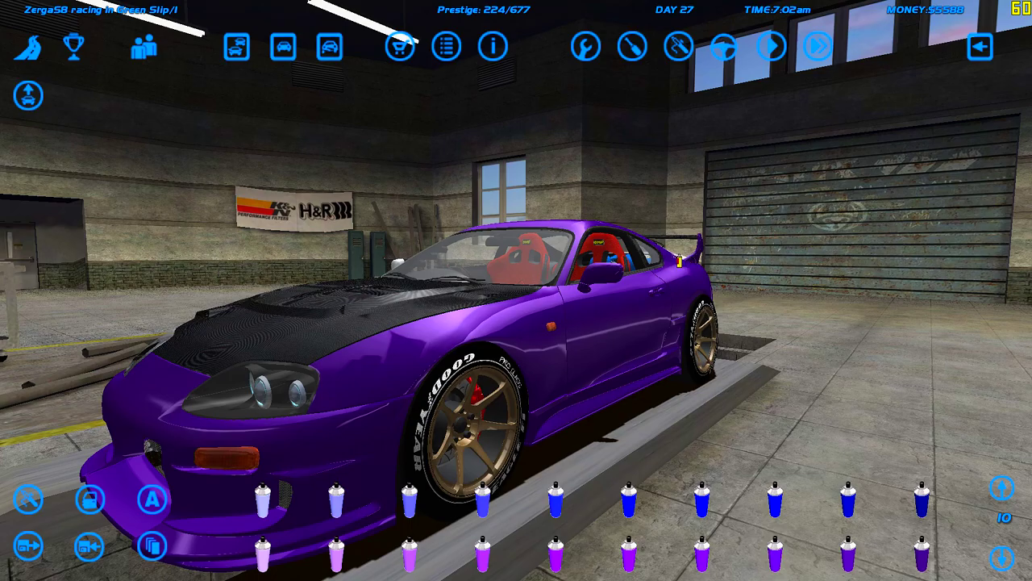
pyautogui.moveTo(640, 266); pyautogui.dragTo(595, 302)
pyautogui.click(487, 329)
pyautogui.click(471, 388)
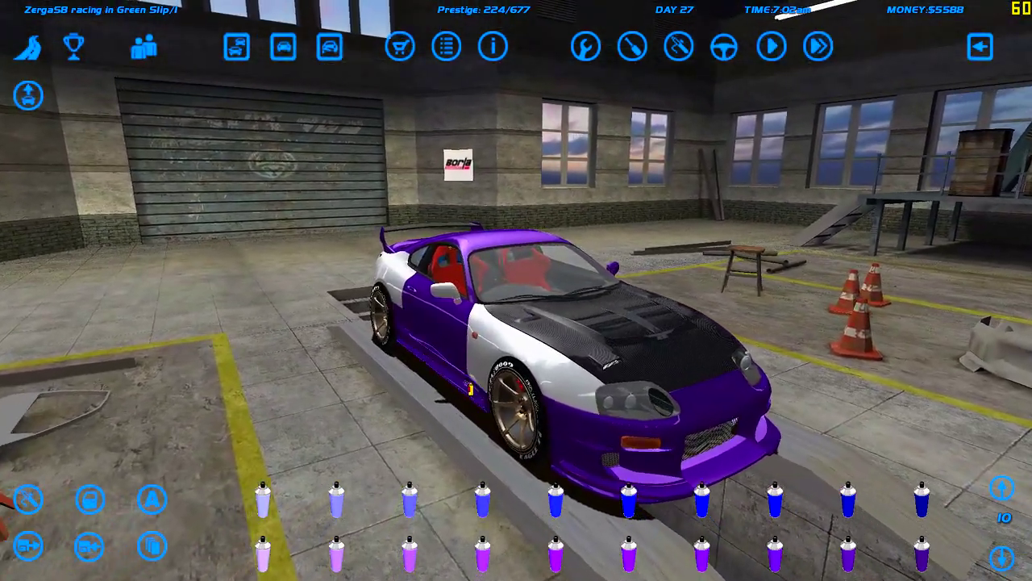
pyautogui.moveTo(470, 389); pyautogui.dragTo(319, 269)
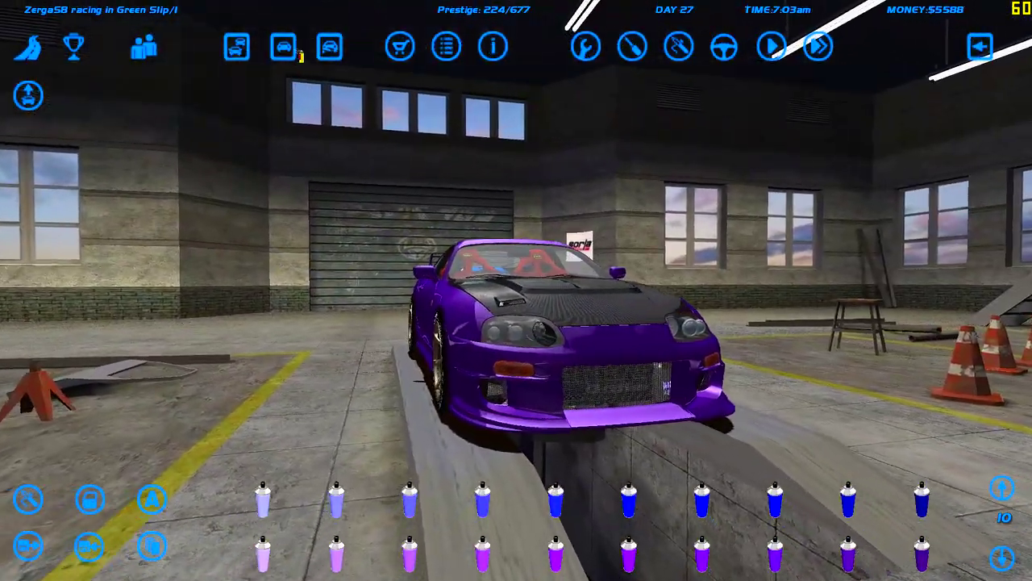
# Switch to the next driver model in the driver selector and accept it.
pyautogui.click(28, 46)
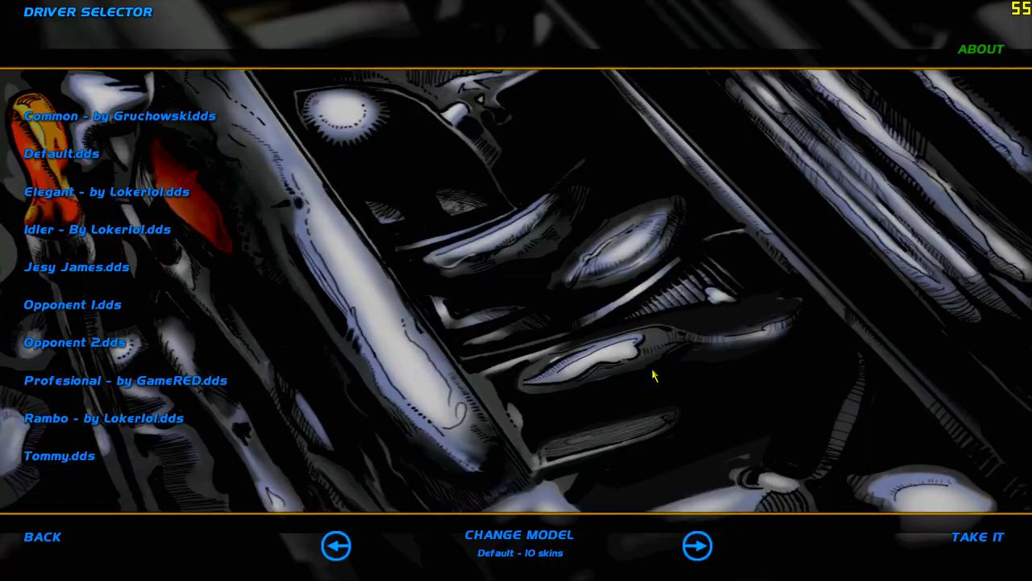
pyautogui.click(698, 546)
pyautogui.click(1000, 539)
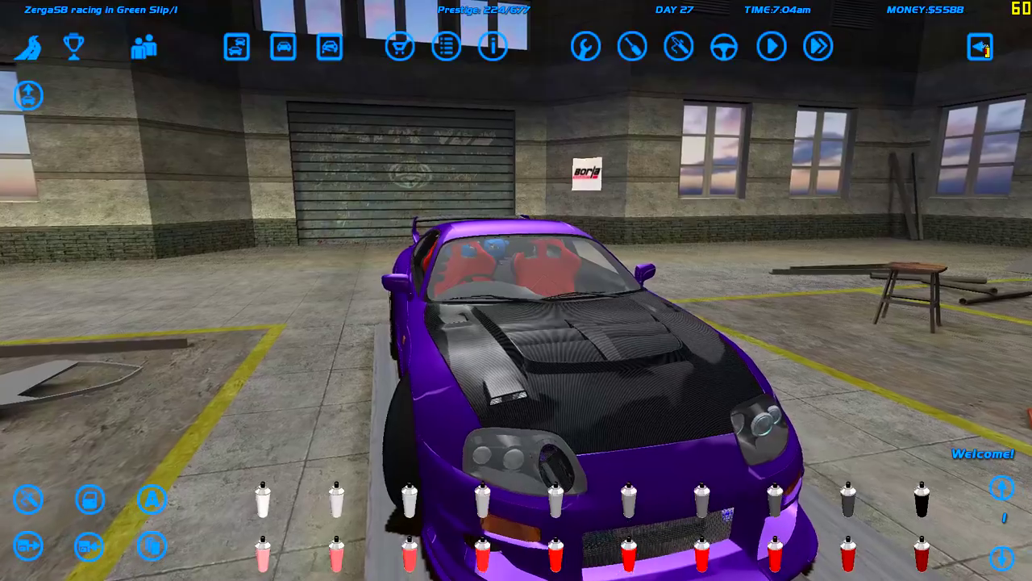
# Leave the garage and exit the game, confirming the automatic career save.
pyautogui.click(980, 46)
pyautogui.click(613, 405)
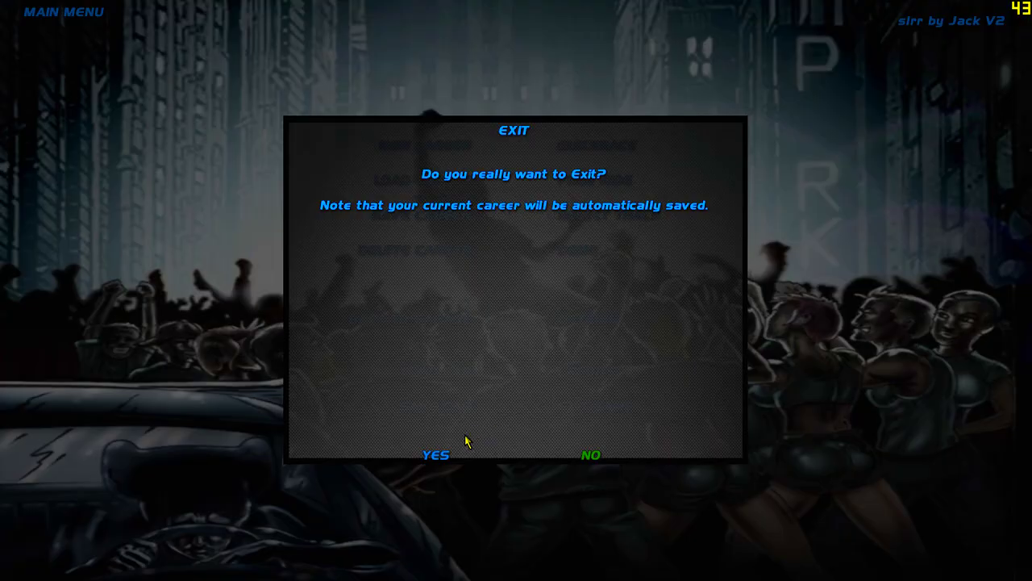
pyautogui.click(444, 457)
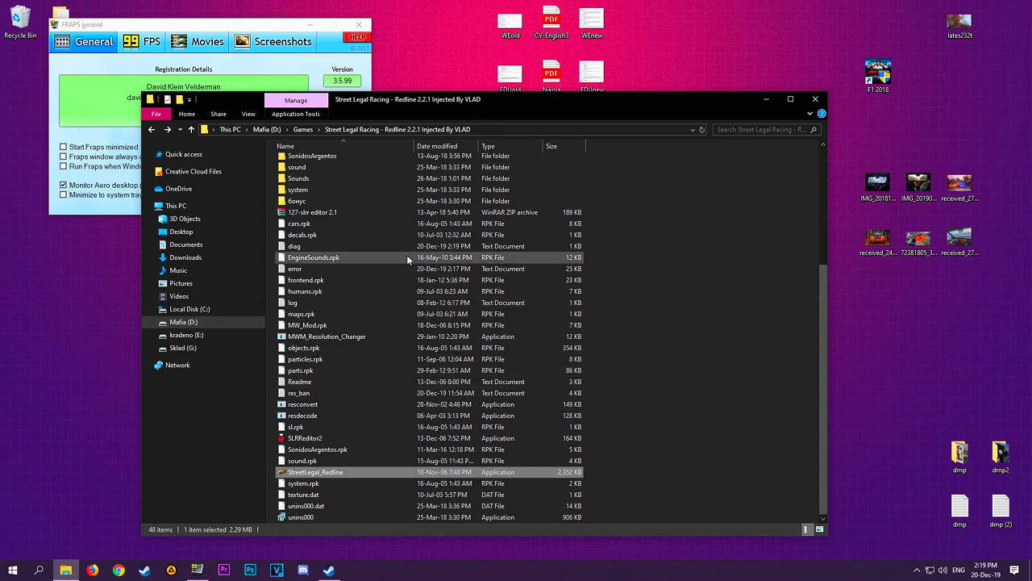
# Copy the backed-up ZergaS8-2 folder from save back into carrer, and return to the save folder.
pyautogui.scroll(5, 419, 323)
pyautogui.doubleClick(311, 310)
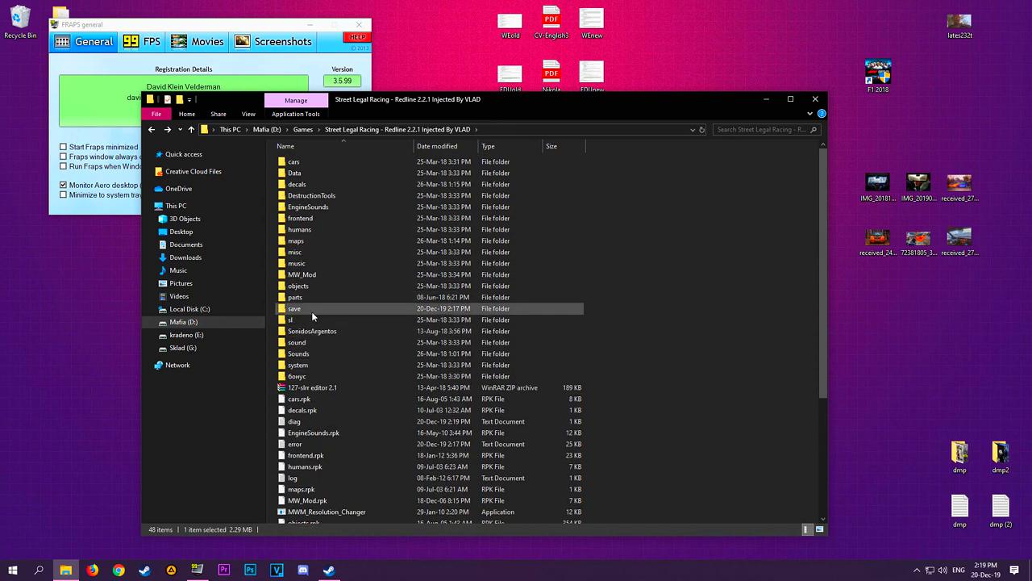
pyautogui.click(322, 241)
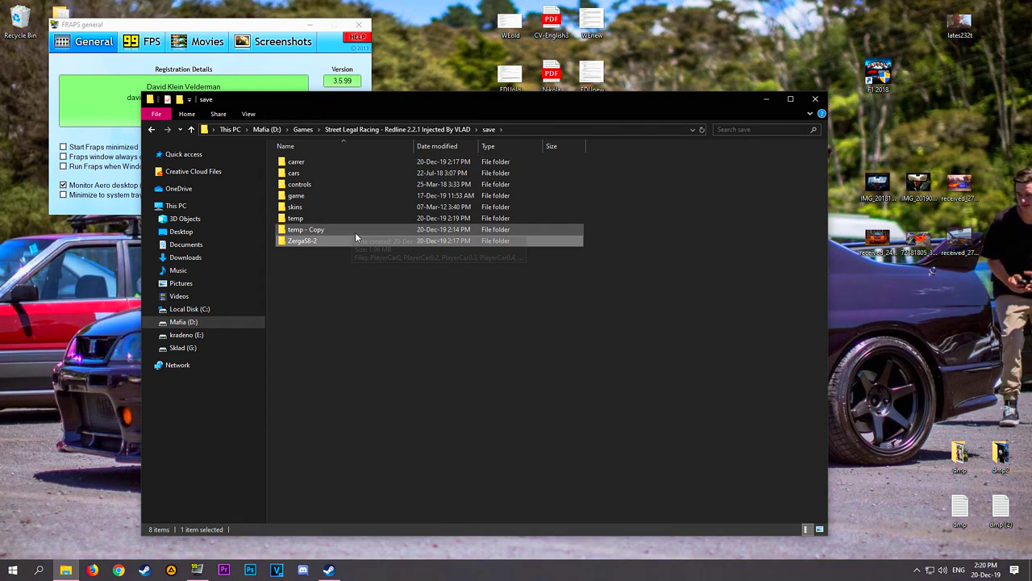
pyautogui.doubleClick(315, 172)
pyautogui.hotkey('alt', 'Left')
pyautogui.doubleClick(321, 163)
pyautogui.hotkey('ctrl', 'v')
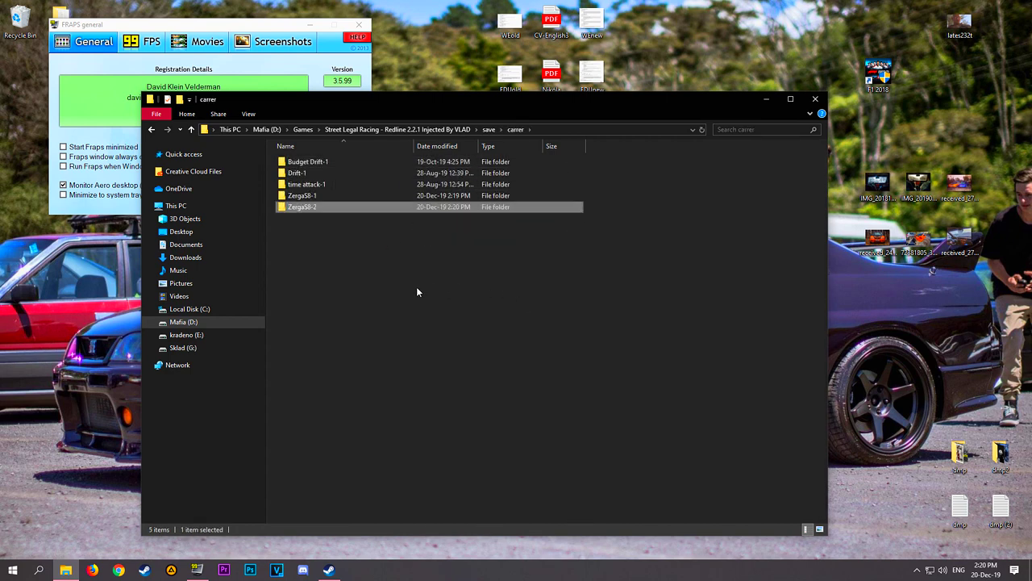
pyautogui.hotkey('alt', 'Left')
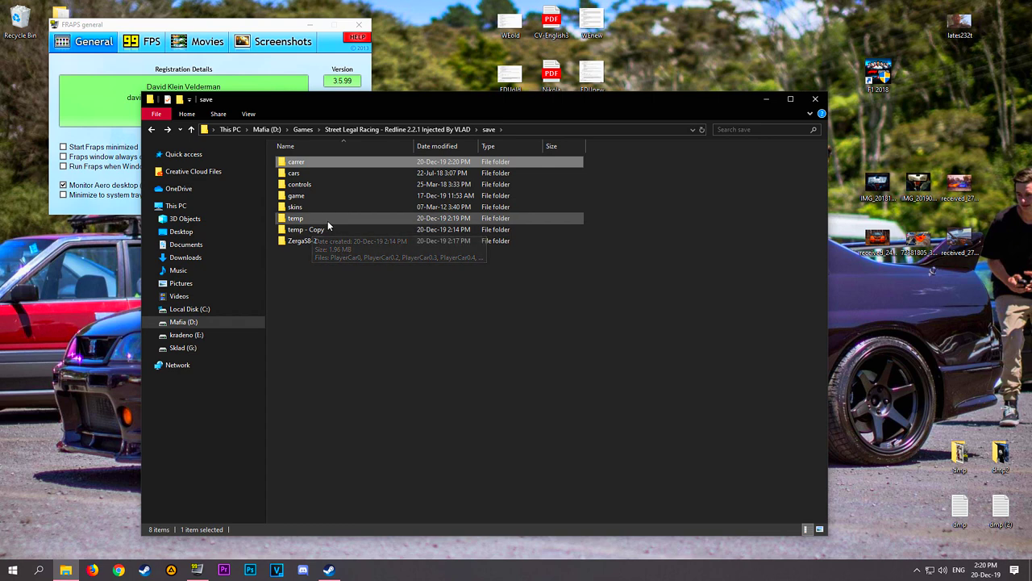
# Copy all files from the temp - Copy folder into the ZergaS8-2 folder inside carrer.
pyautogui.click(324, 231)
pyautogui.doubleClick(324, 231)
pyautogui.hotkey('ctrl', 'a')
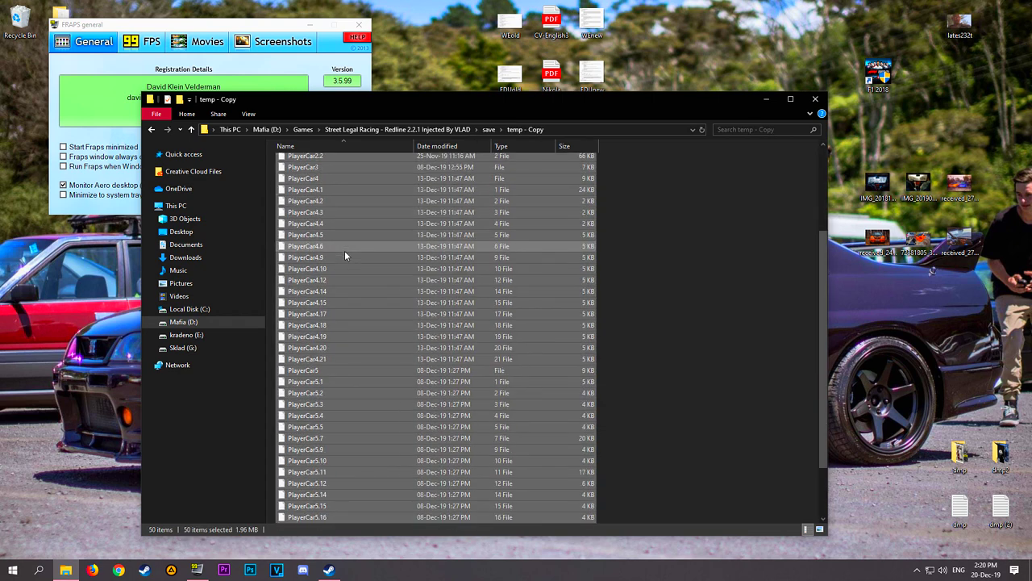
pyautogui.hotkey('alt', 'Left')
pyautogui.doubleClick(317, 162)
pyautogui.doubleClick(317, 207)
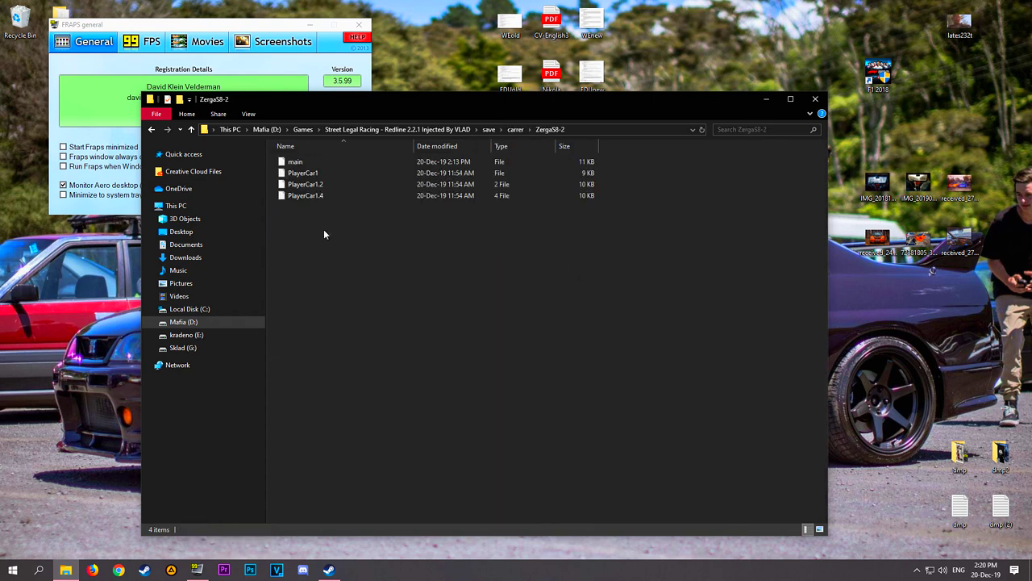
pyautogui.hotkey('ctrl', 'v')
pyautogui.click(266, 198)
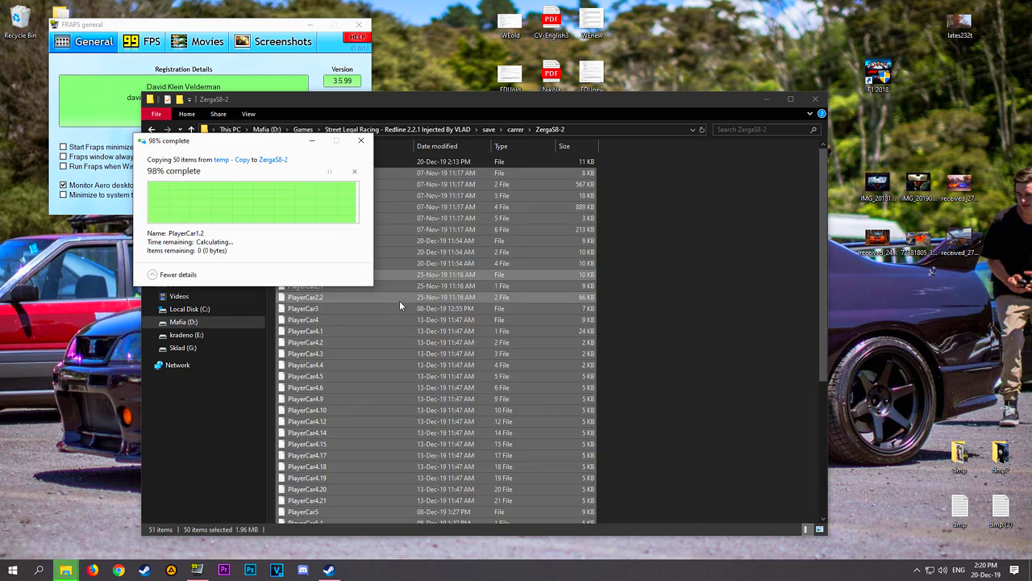
# Examine the save files in the ZergaS8-1 and ZergaS8-2 career folders and return to the save folder.
pyautogui.hotkey('alt', 'Left')
pyautogui.doubleClick(306, 196)
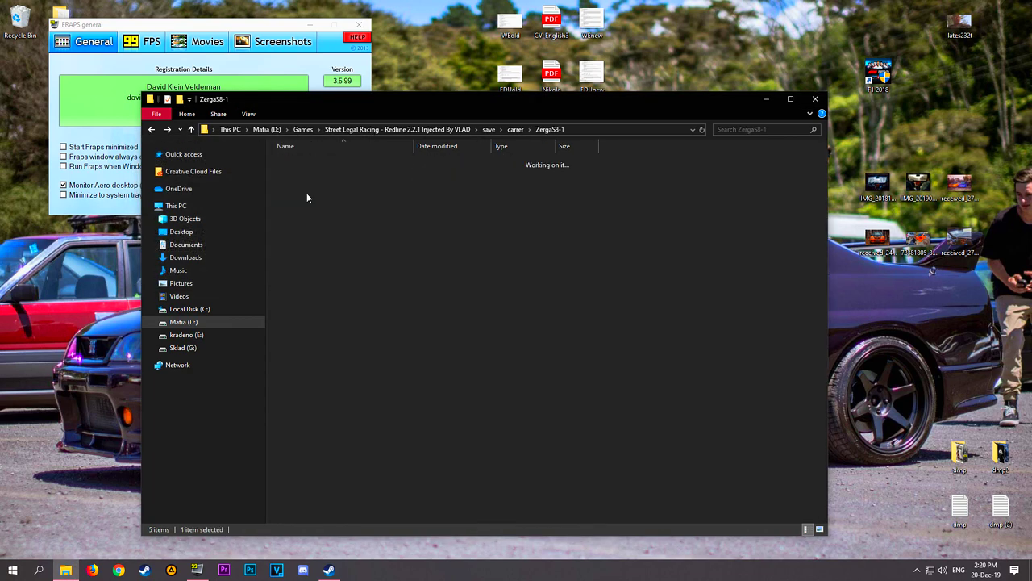
pyautogui.scroll(-5, 348, 230)
pyautogui.hotkey('alt', 'Left')
pyautogui.click(323, 207)
pyautogui.doubleClick(322, 207)
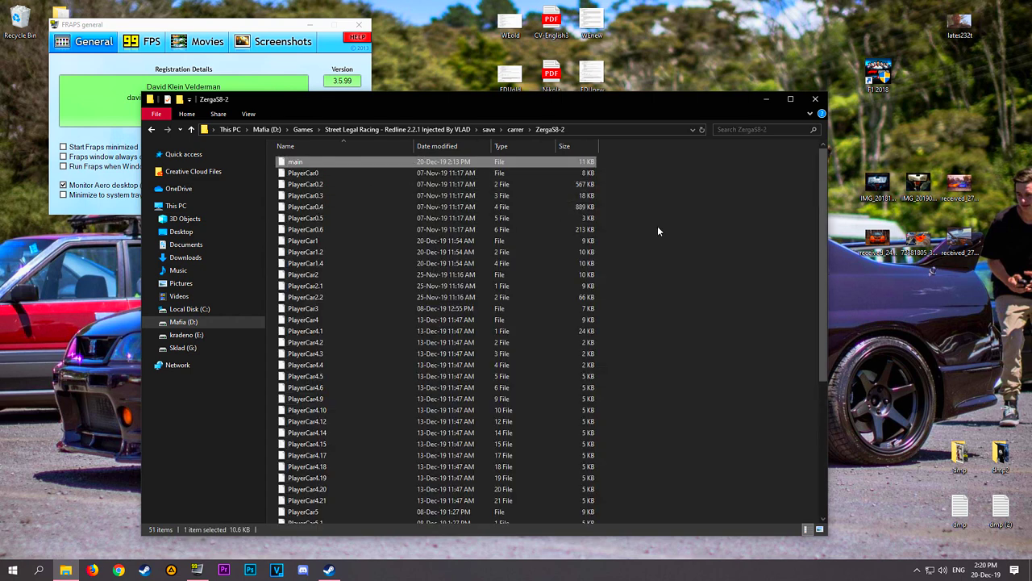
pyautogui.hotkey('alt', 'Left')
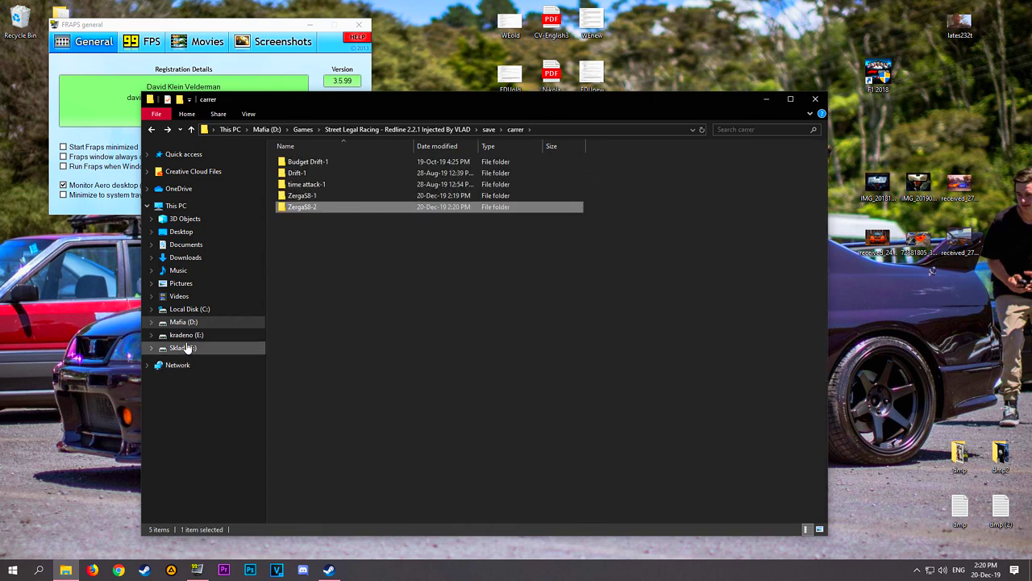
pyautogui.hotkey('alt', 'Left')
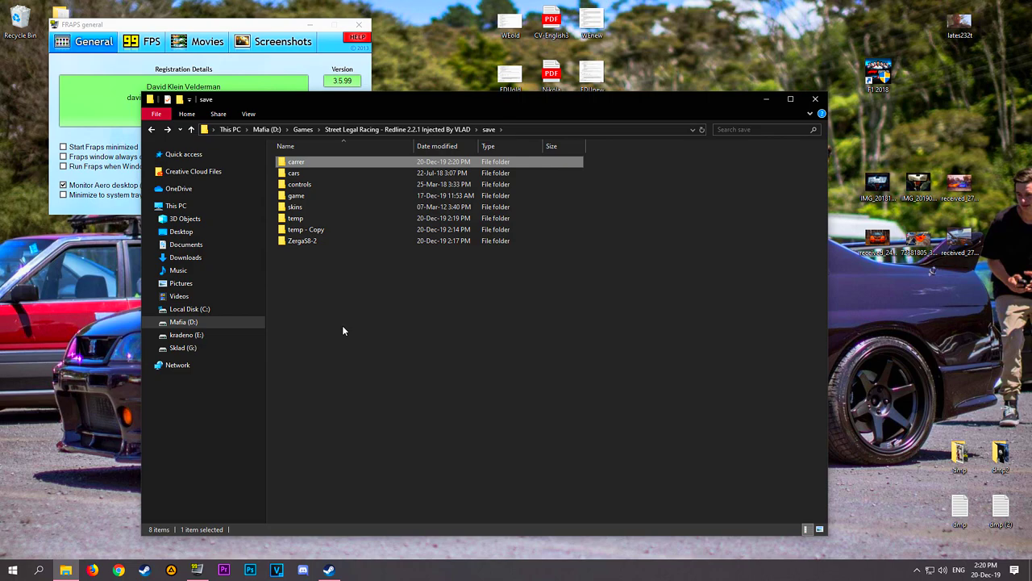
# Launch StreetLegal_Redline from the game's main folder, and switch back to File Explorer.
pyautogui.hotkey('alt', 'Left')
pyautogui.doubleClick(328, 470)
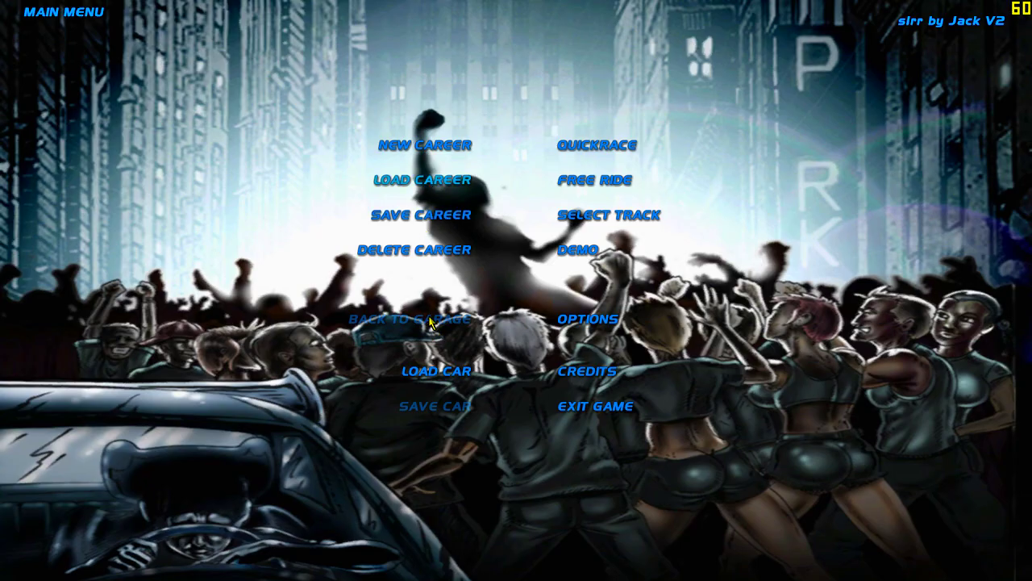
pyautogui.hotkey('alt', 'Tab')
pyautogui.click(297, 229)
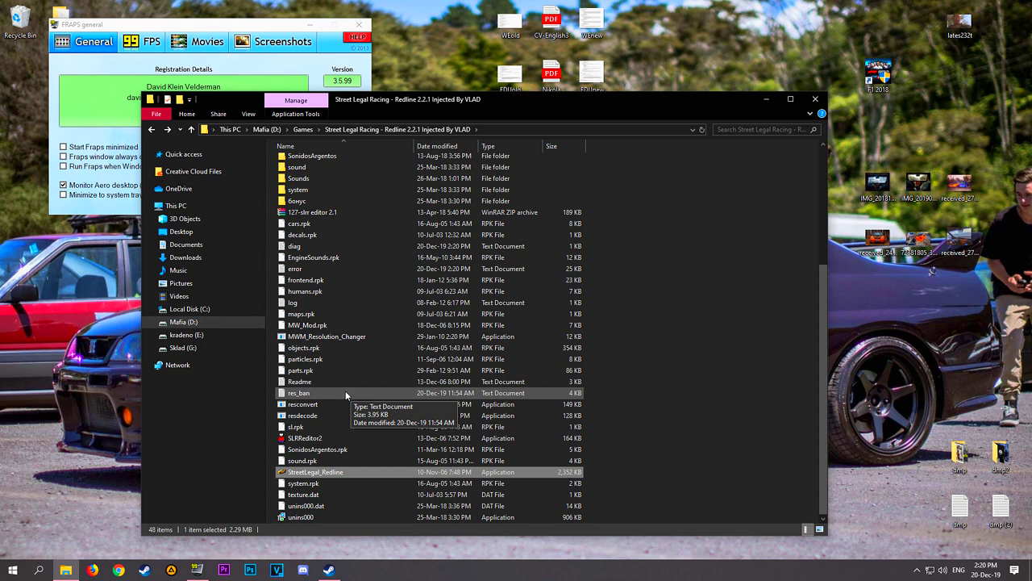
# Go up to the Mafia (D:) drive, look through the Youtube folder's contents, and return to the drive.
pyautogui.press('BackSpace')
pyautogui.press('BackSpace')
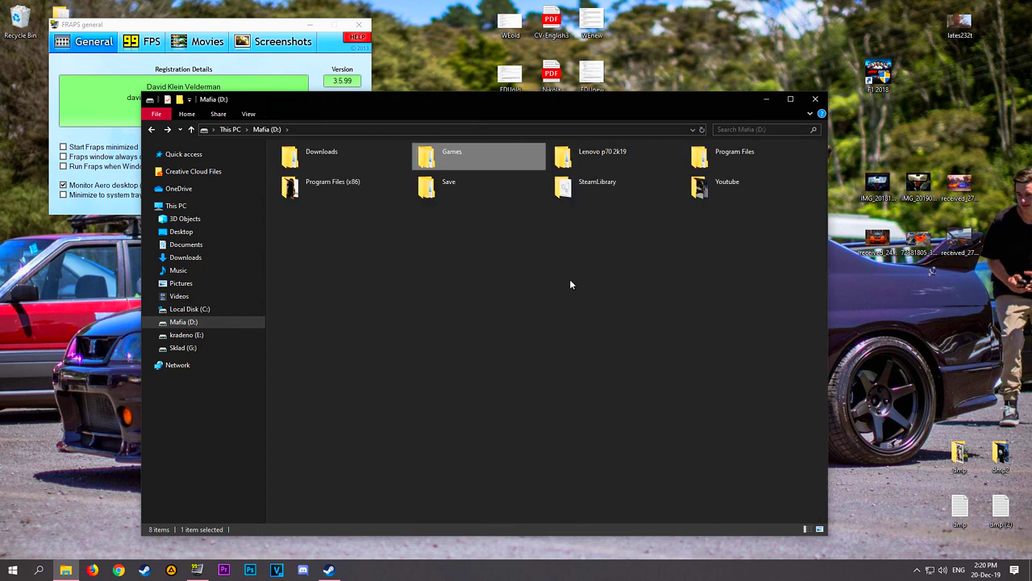
pyautogui.doubleClick(730, 194)
pyautogui.press('BackSpace')
pyautogui.press('Return')
pyautogui.press('BackSpace')
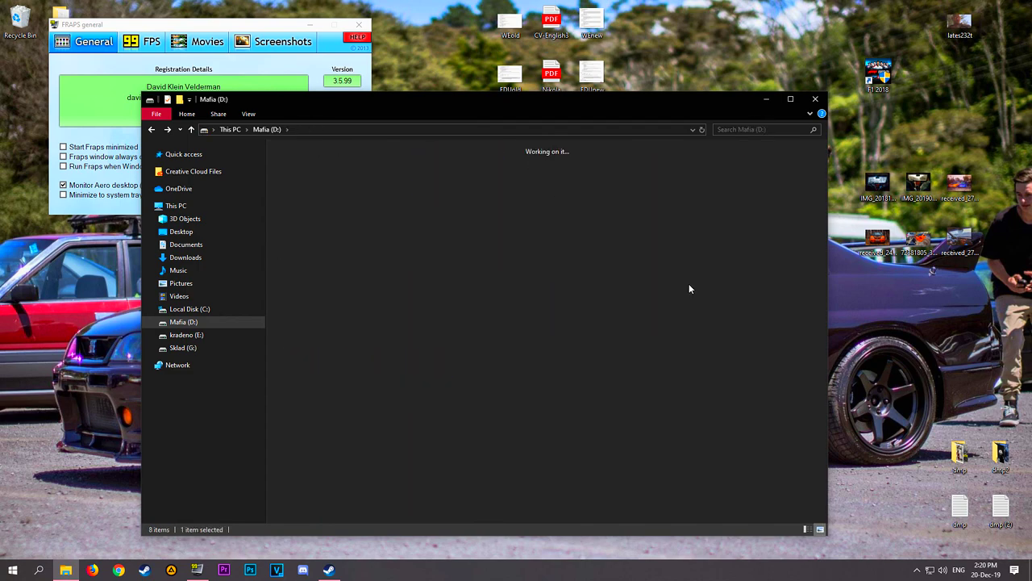
pyautogui.press('Return')
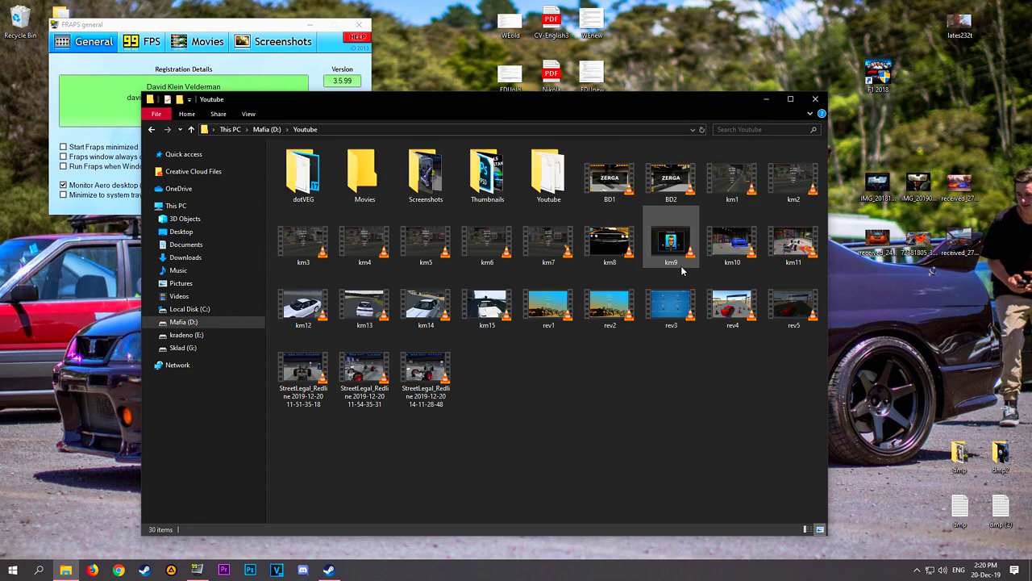
pyautogui.press('BackSpace')
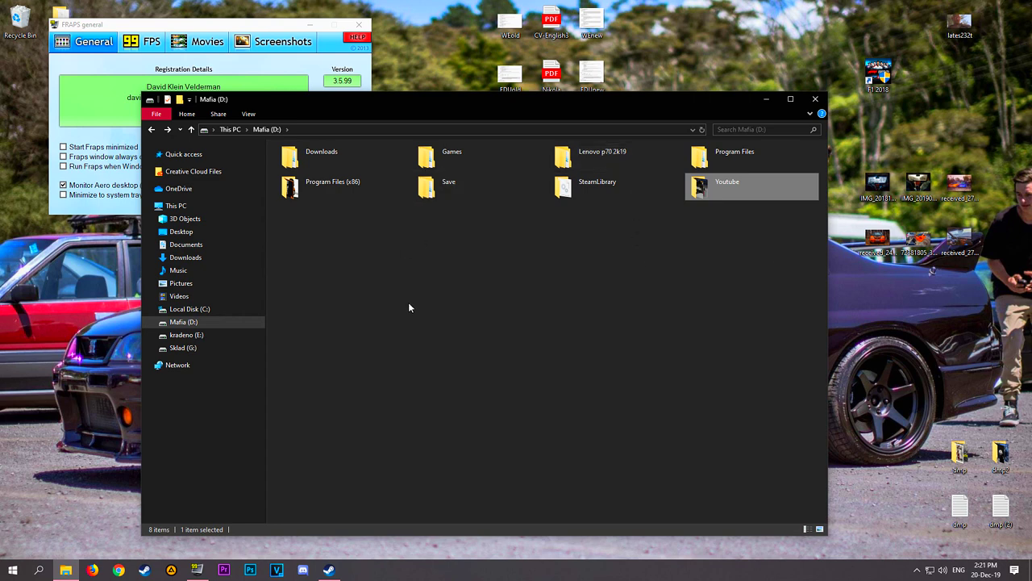
pyautogui.click(520, 339)
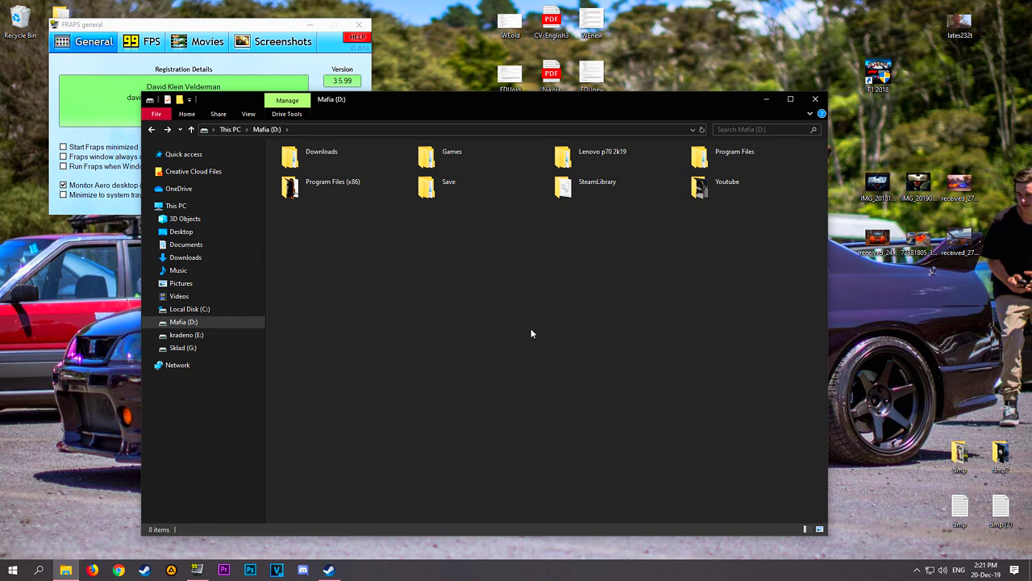
pyautogui.hotkey('alt', 'z')
pyautogui.click(516, 153)
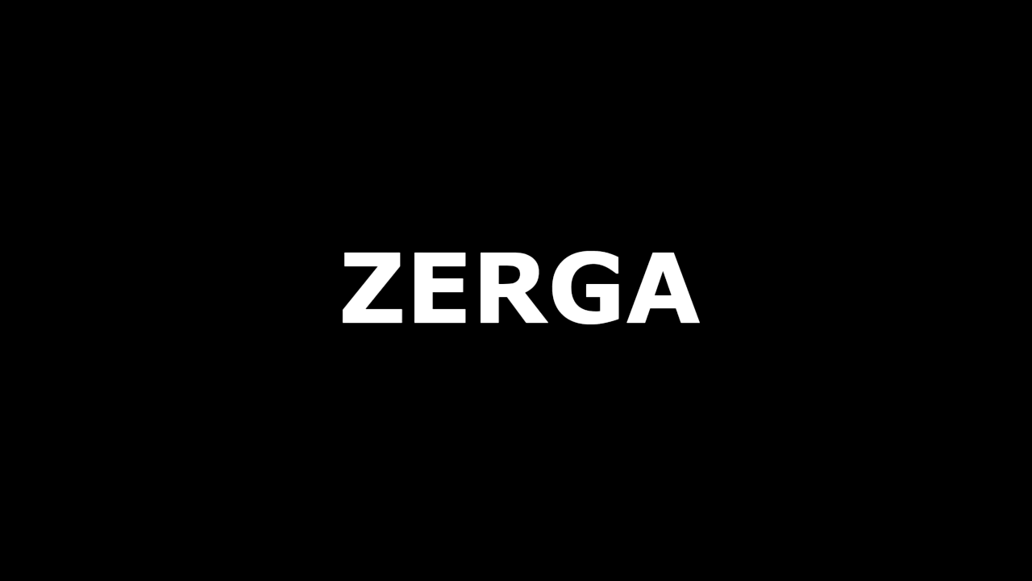